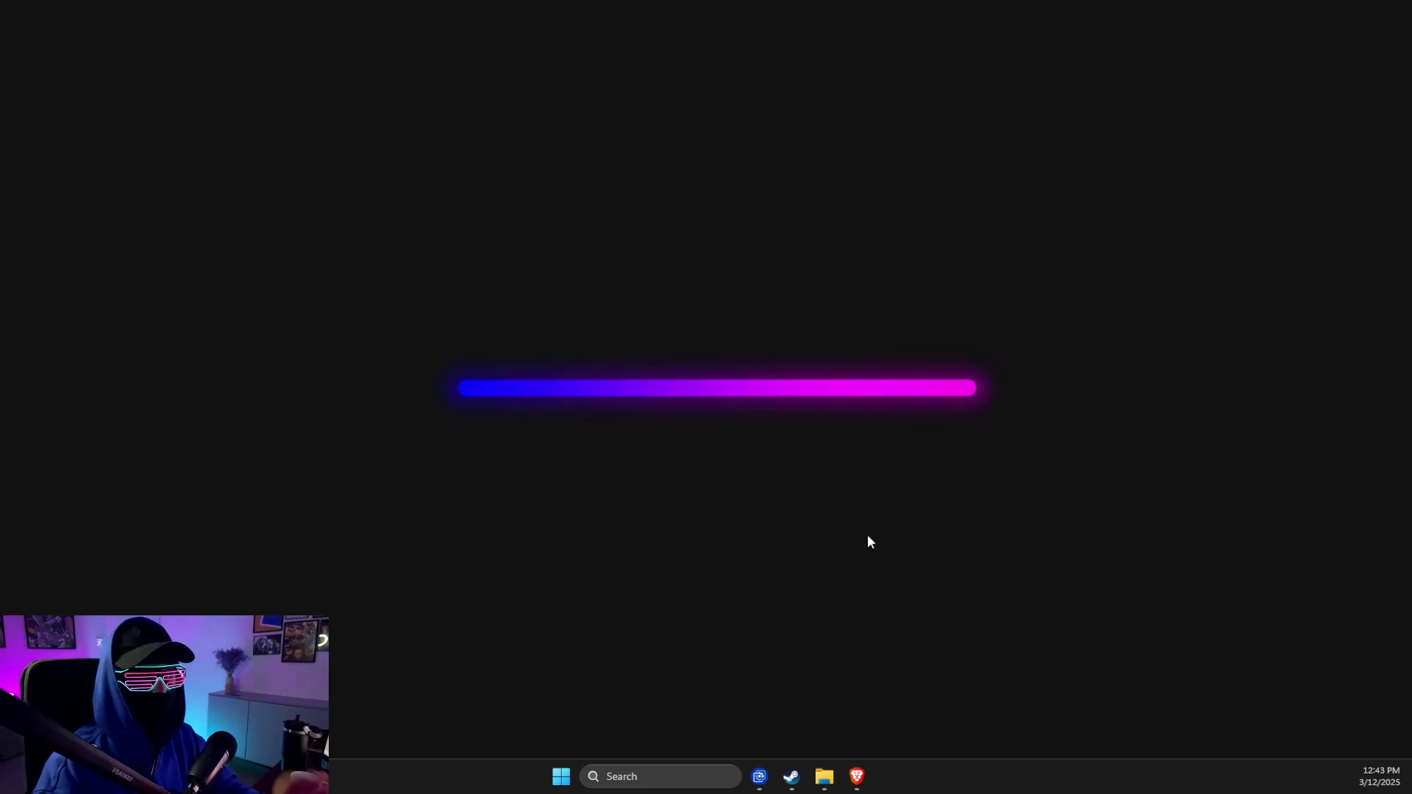
Step: View the CS2DB server status page in Brave, then return to the 450 Mbps Fast.com result
left_click(856, 778)
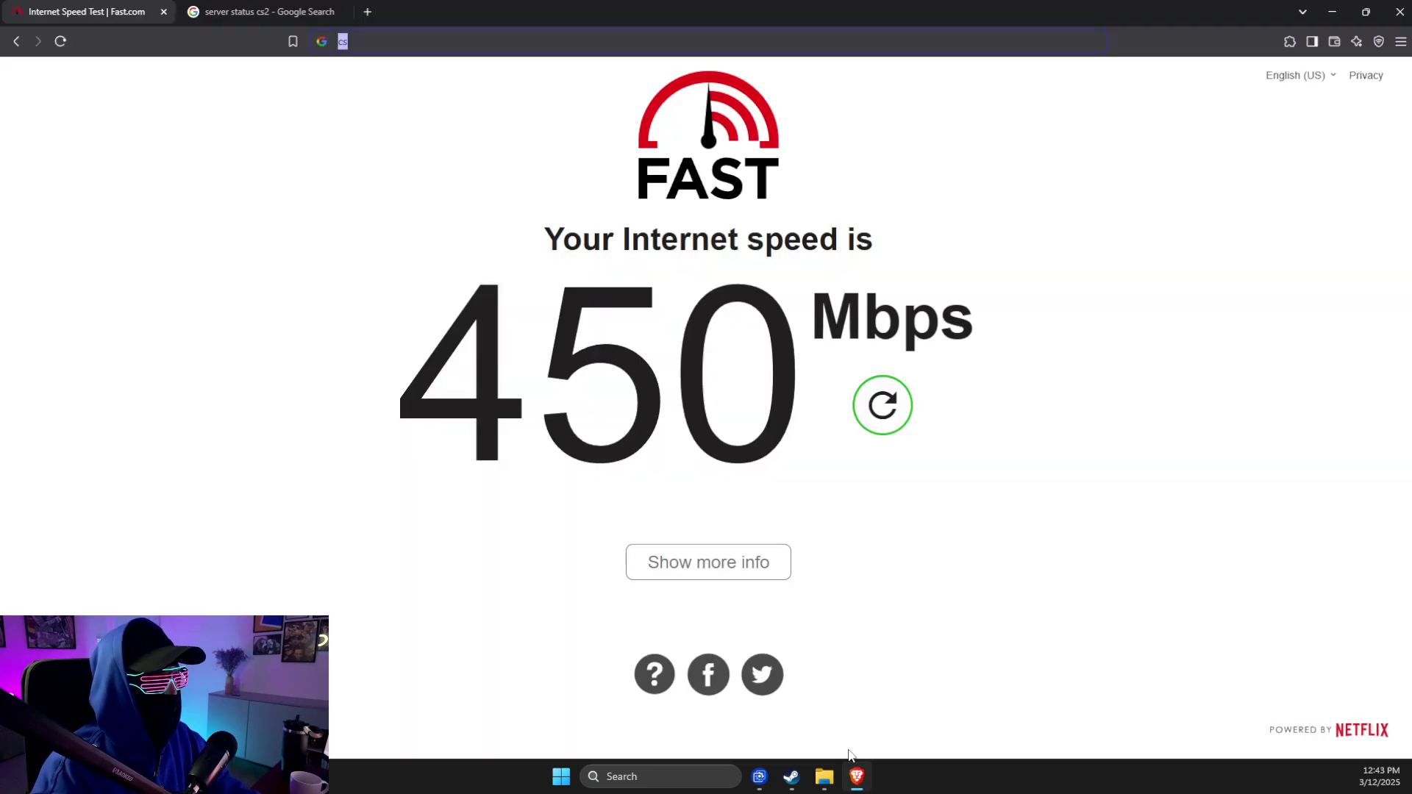
left_click(260, 12)
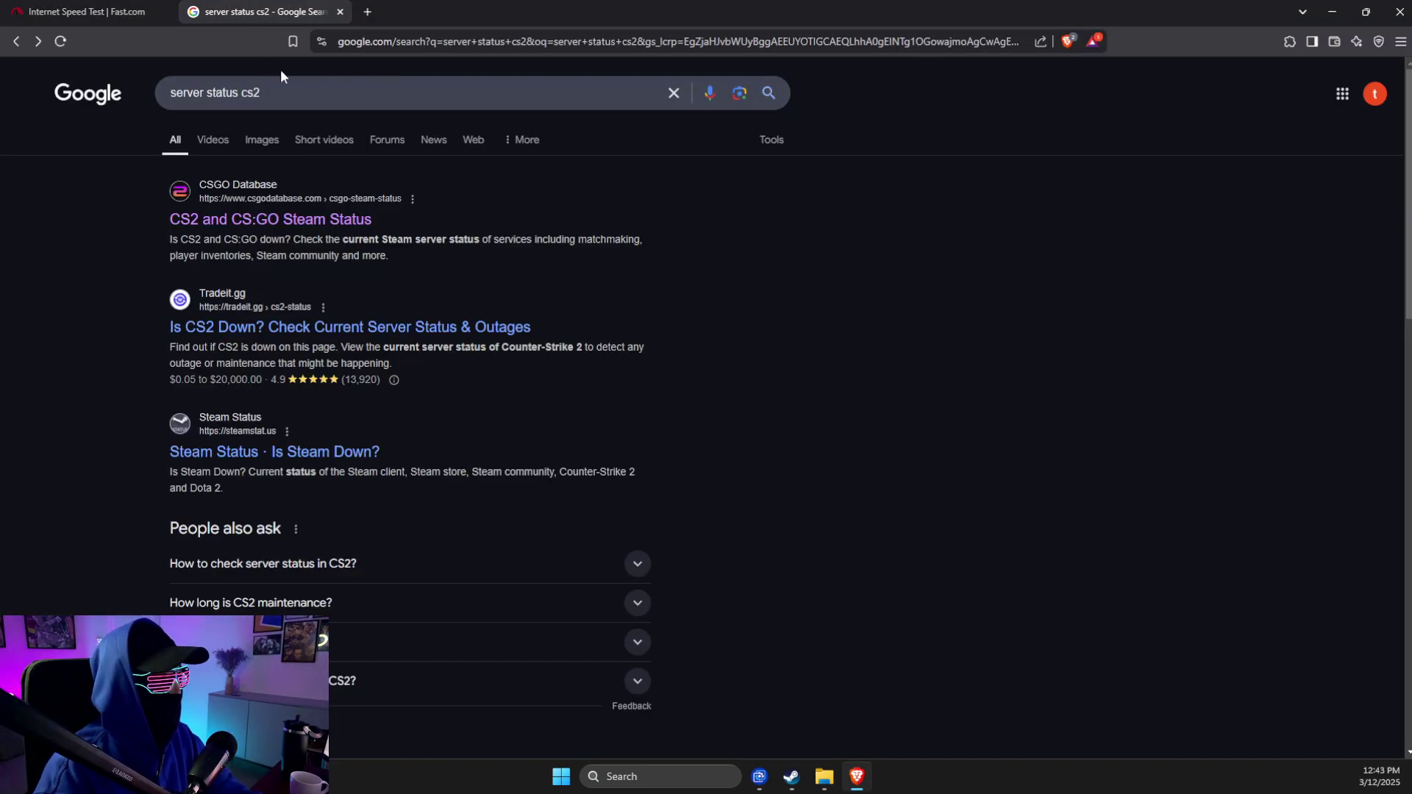
left_click(257, 223)
scroll(839, 481, "down", 3)
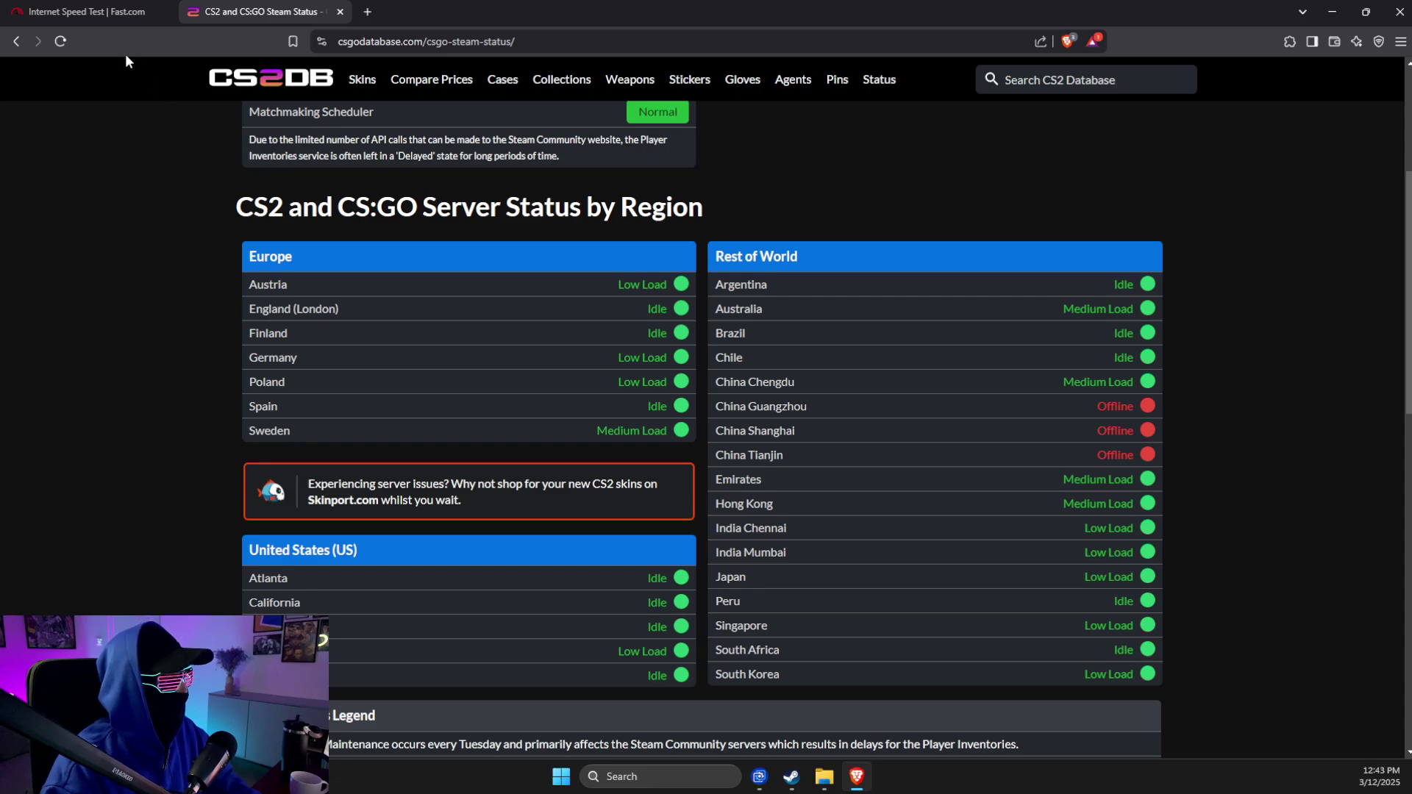
left_click(111, 13)
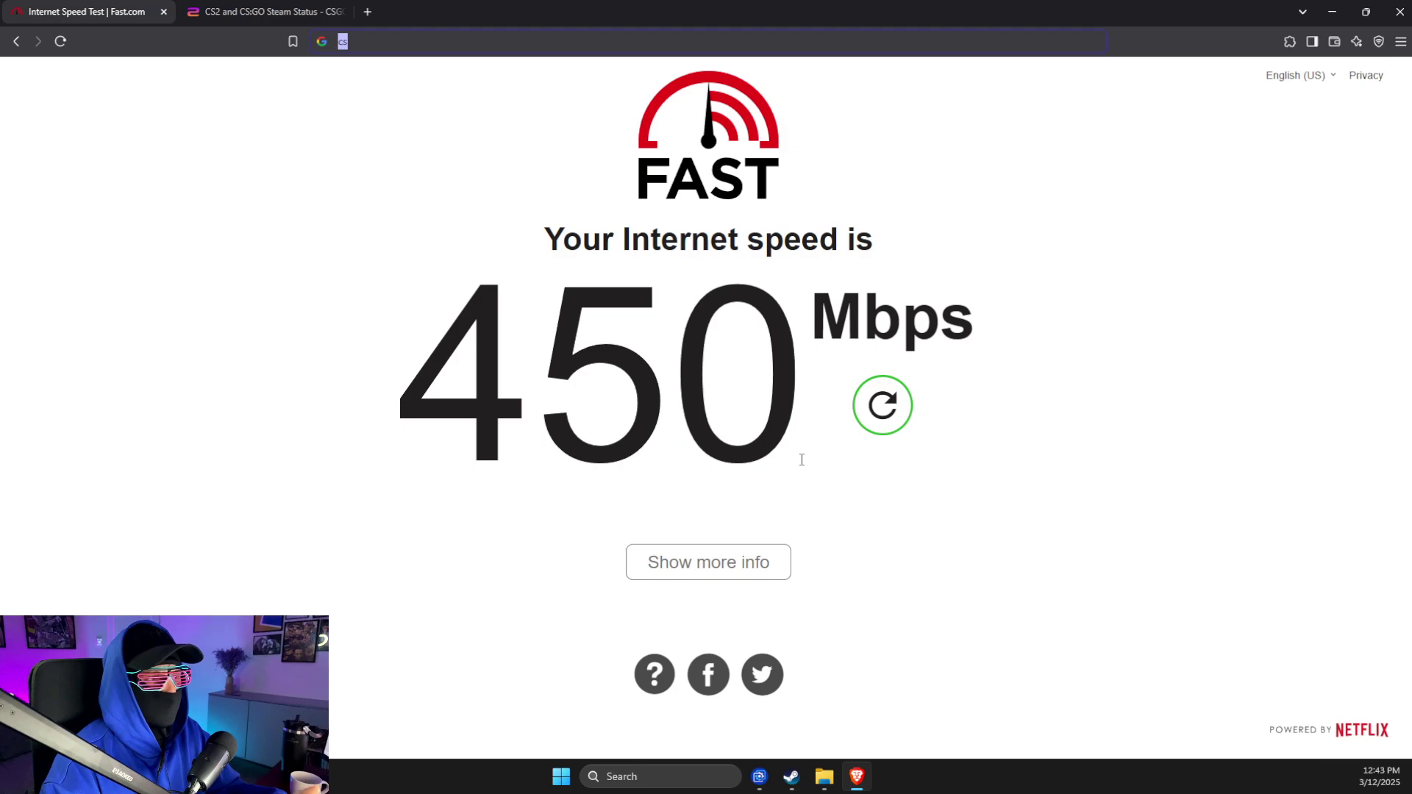
Step: Run ipconfig /flushdns and netsh winsock reset in the administrator Command Prompt
left_click(1328, 10)
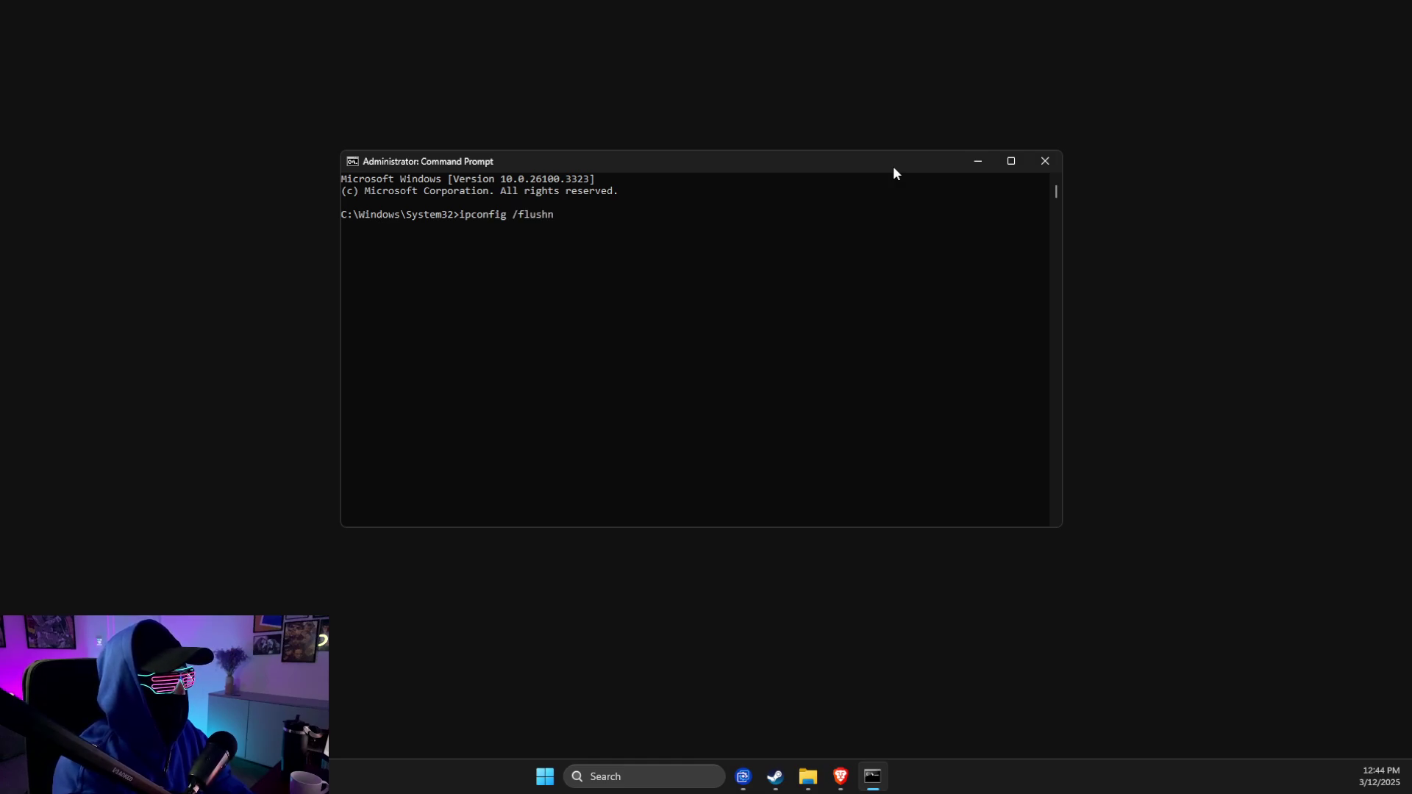
type("dns")
key("Return")
type("netsh winsock rese")
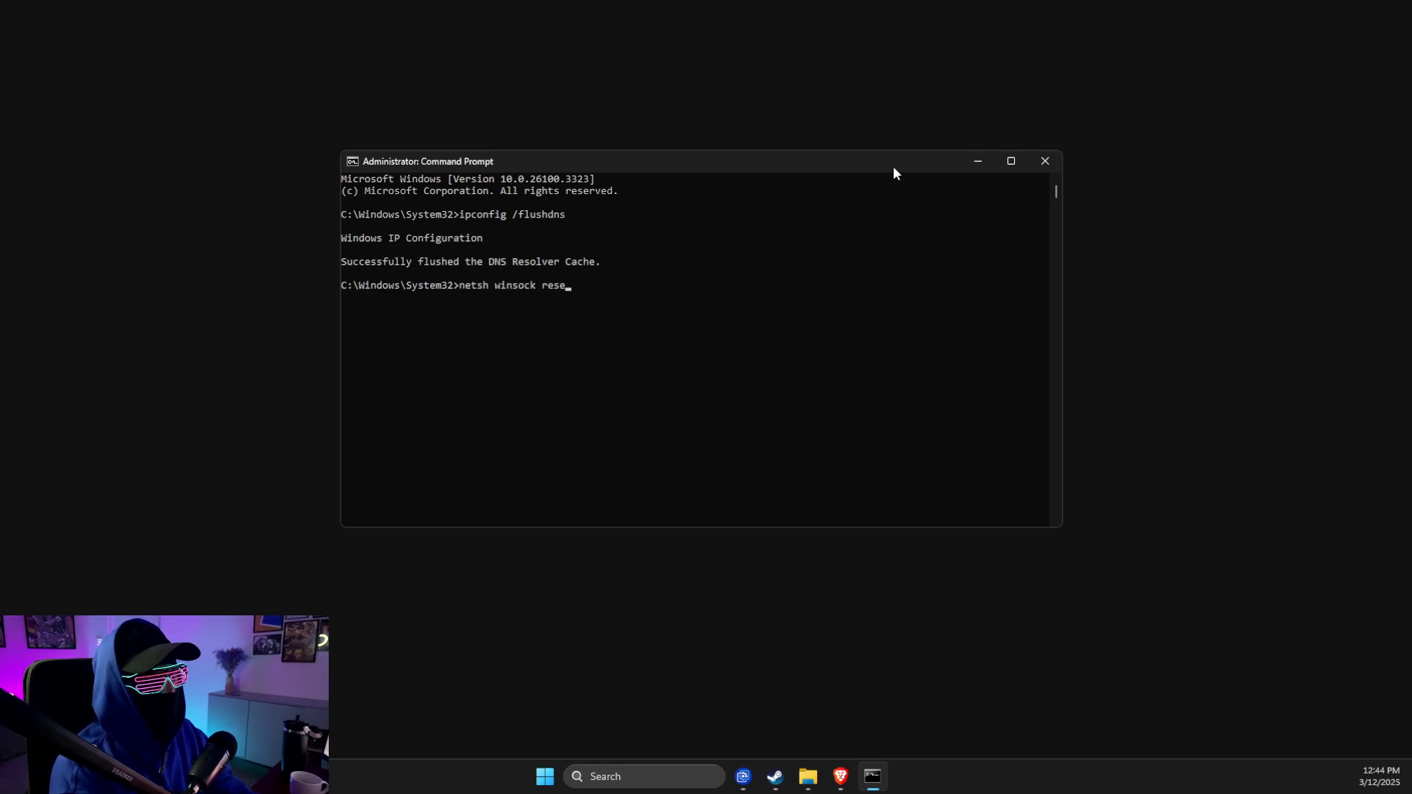
type("t")
key("Return")
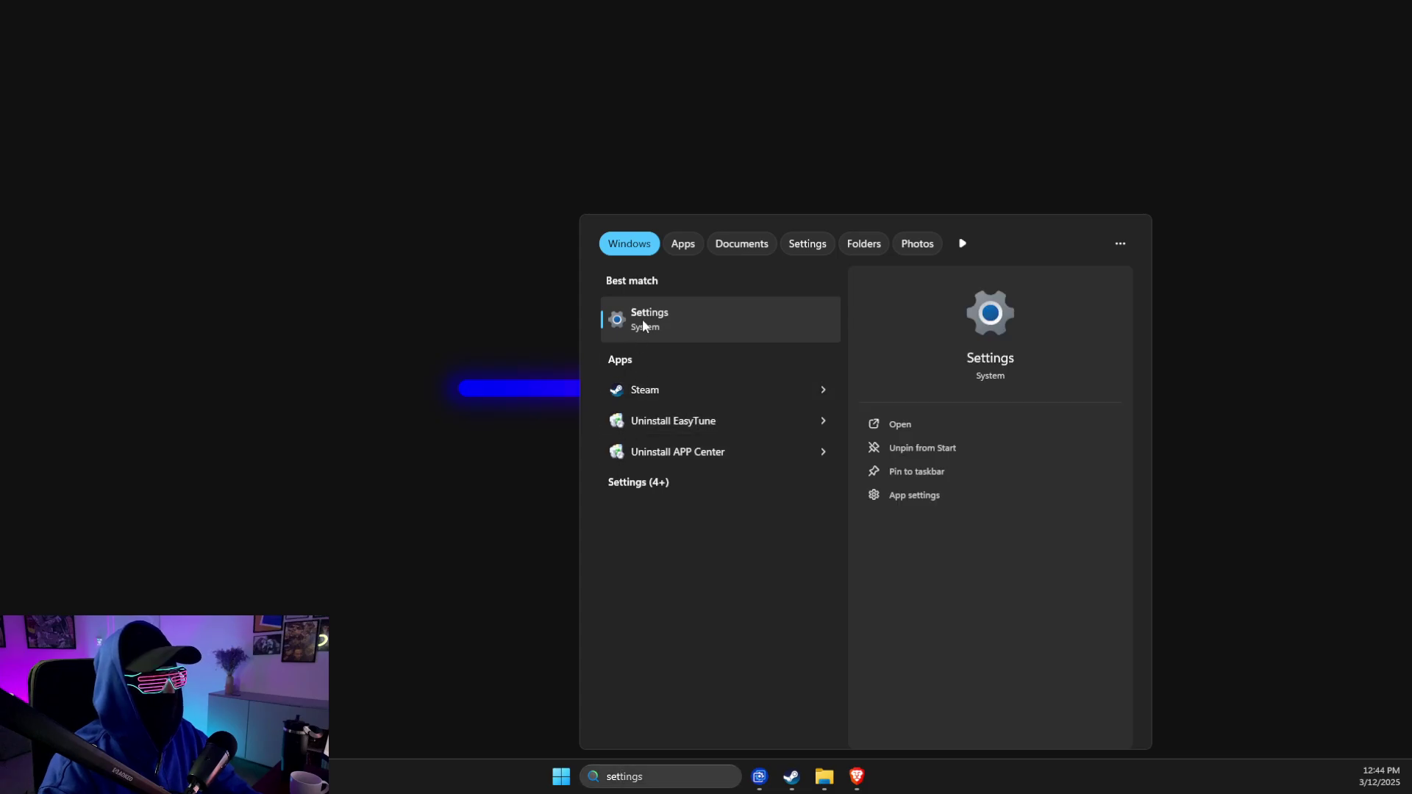
left_click(642, 320)
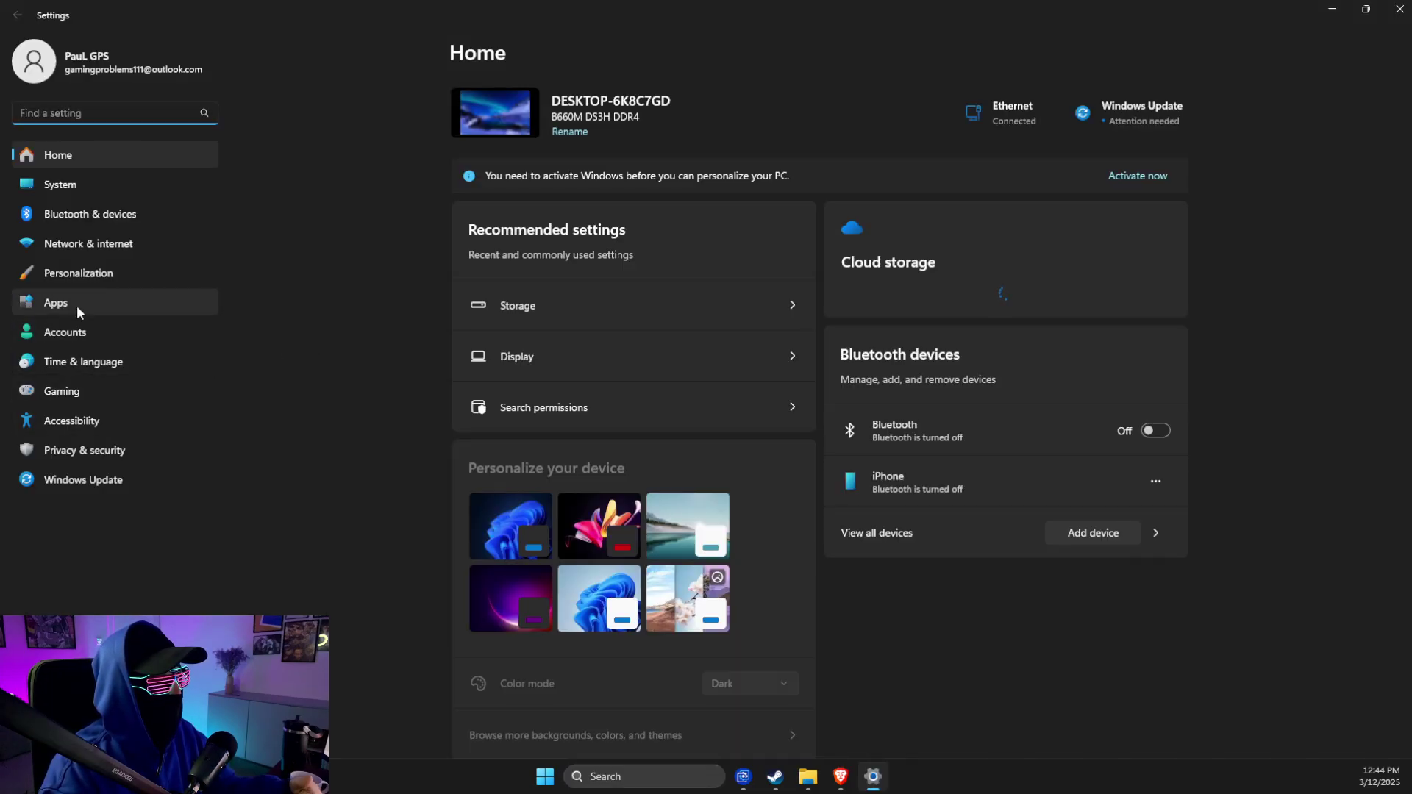
left_click(99, 243)
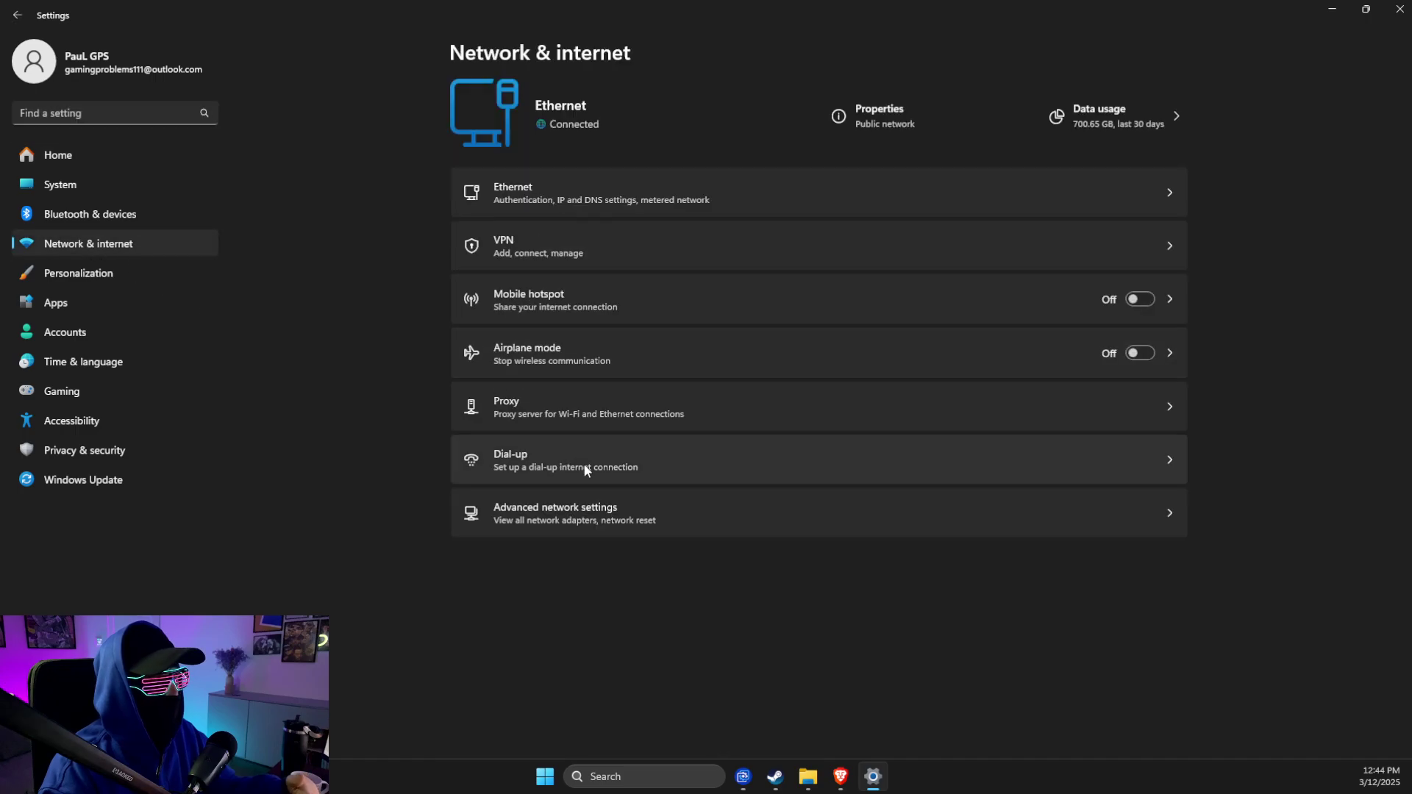
left_click(551, 511)
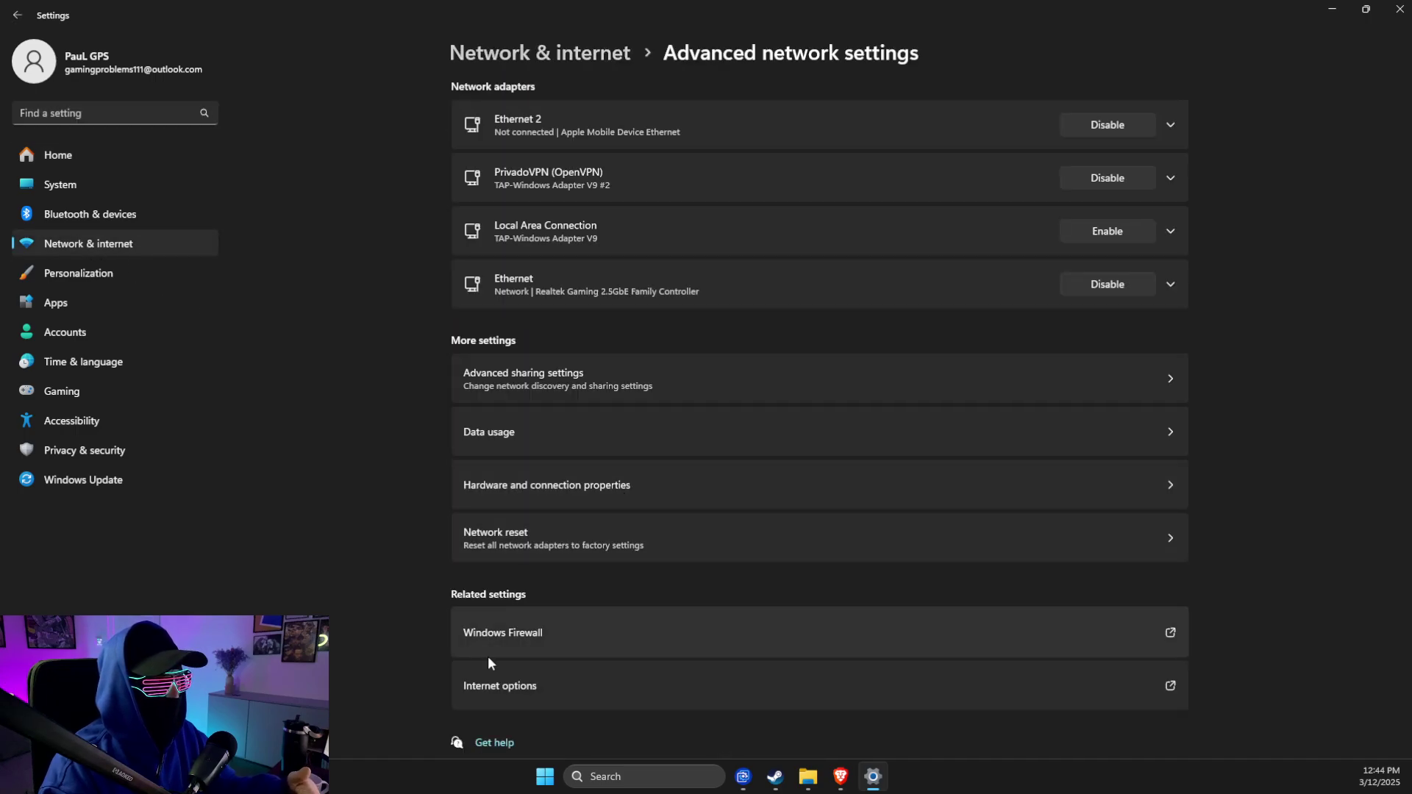
left_click(502, 546)
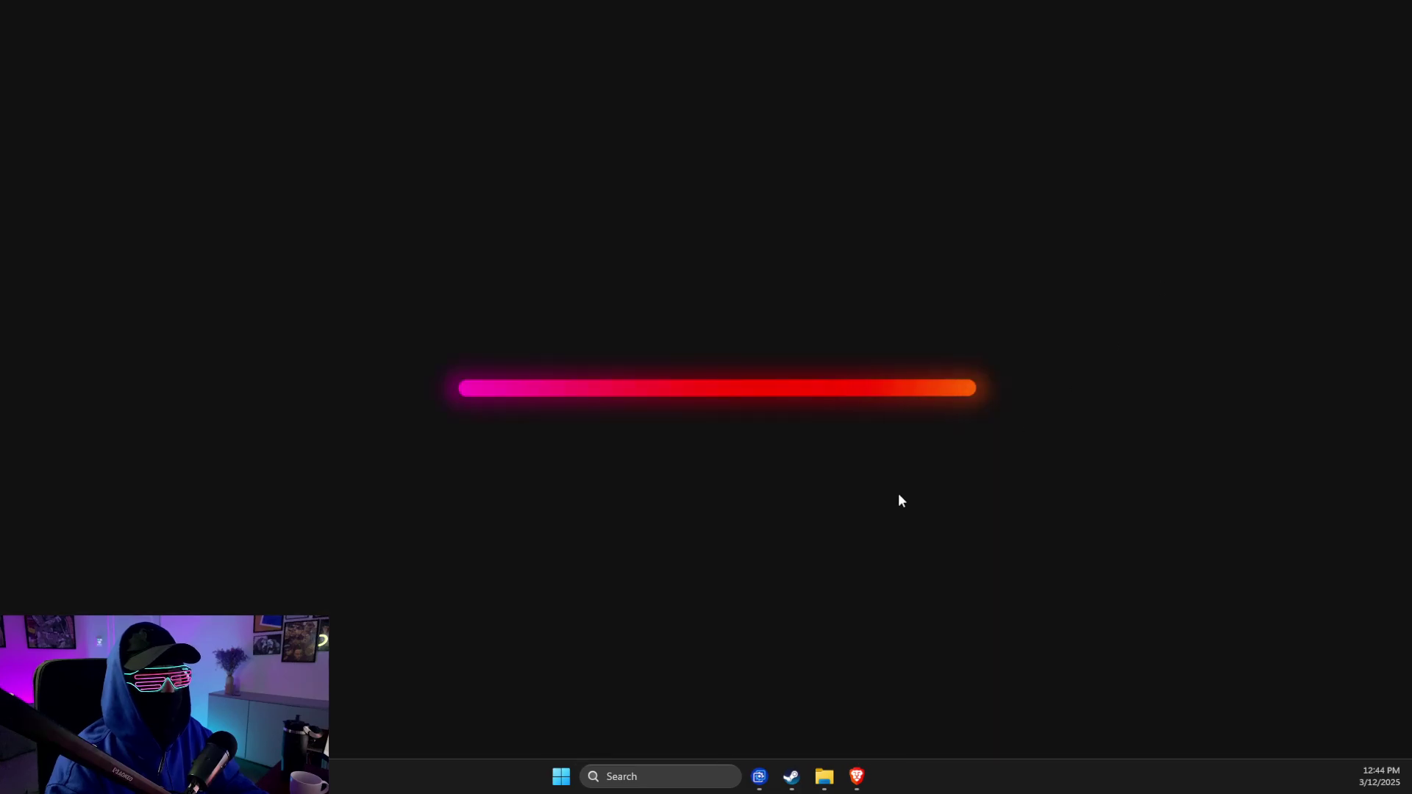
Step: Reach the network adapter connections list via Control Panel's Network and Sharing Center
left_click(661, 777)
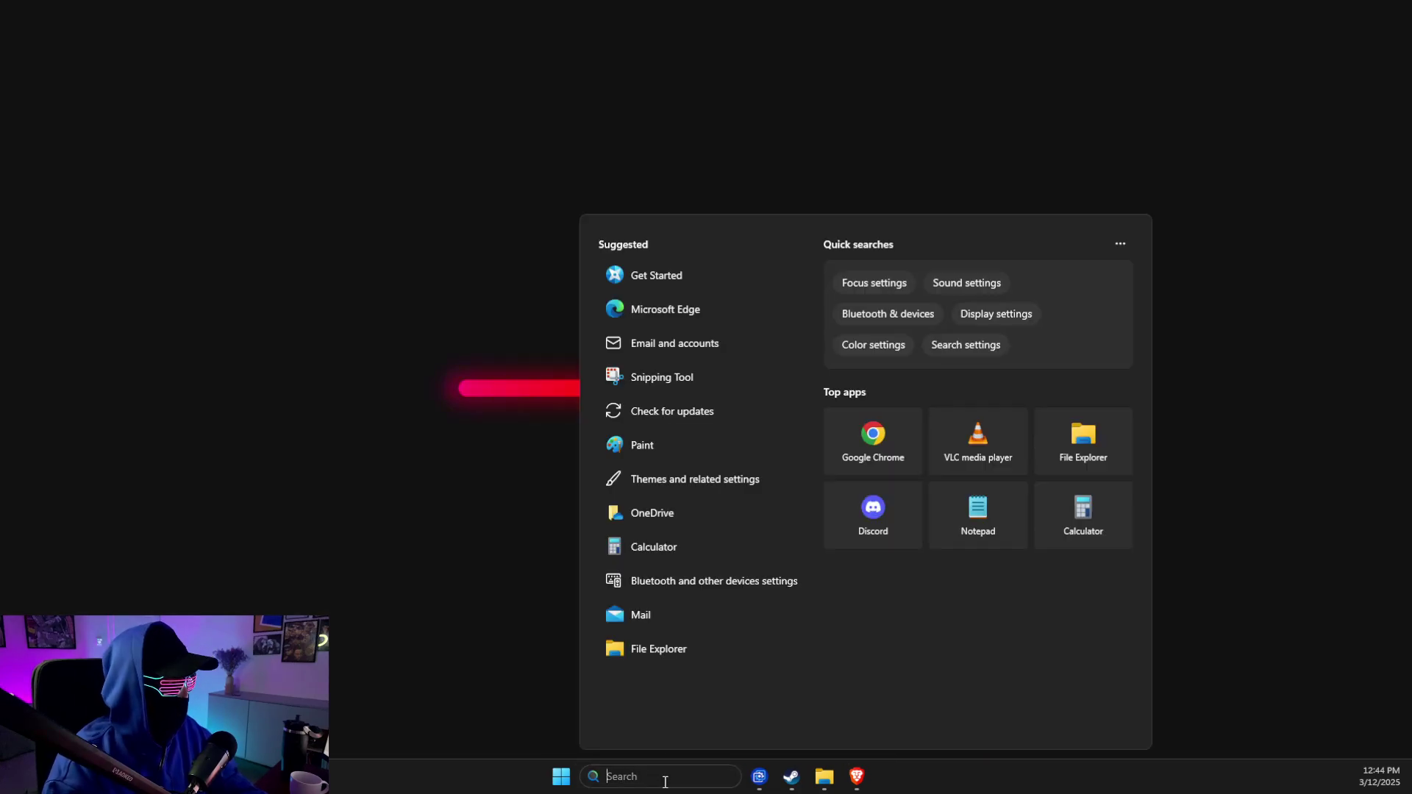
type("calculatorcontrol panel")
key("Return")
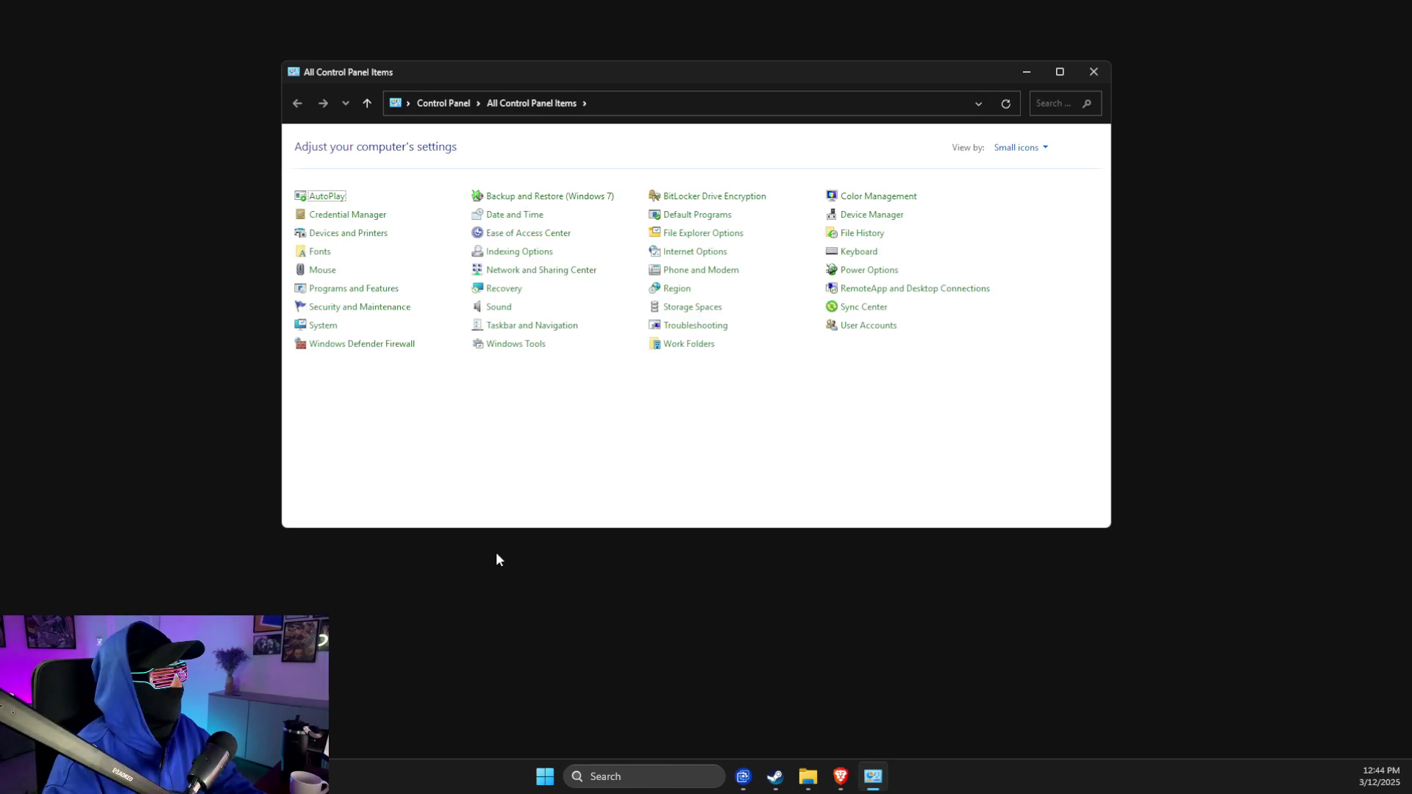
left_click(502, 276)
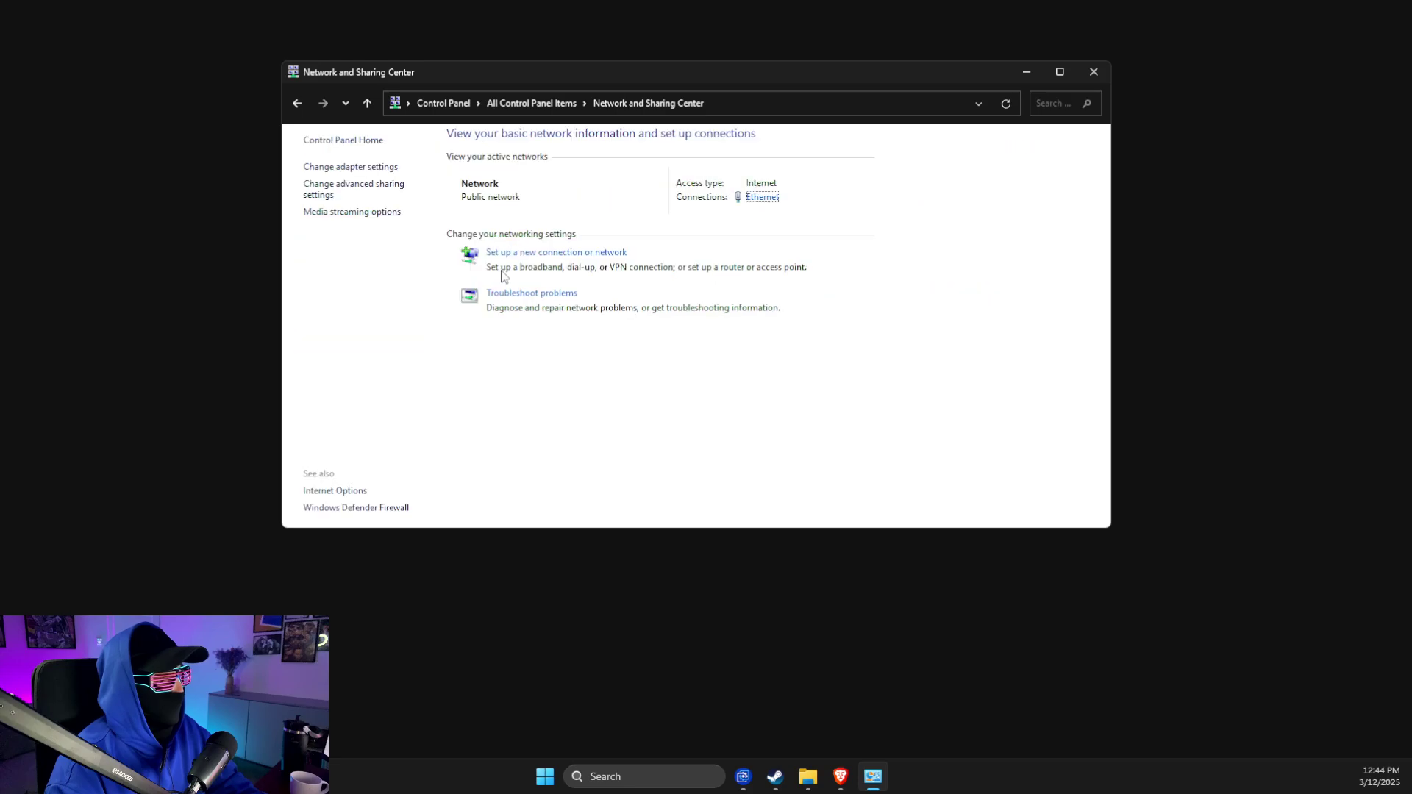
left_click(336, 167)
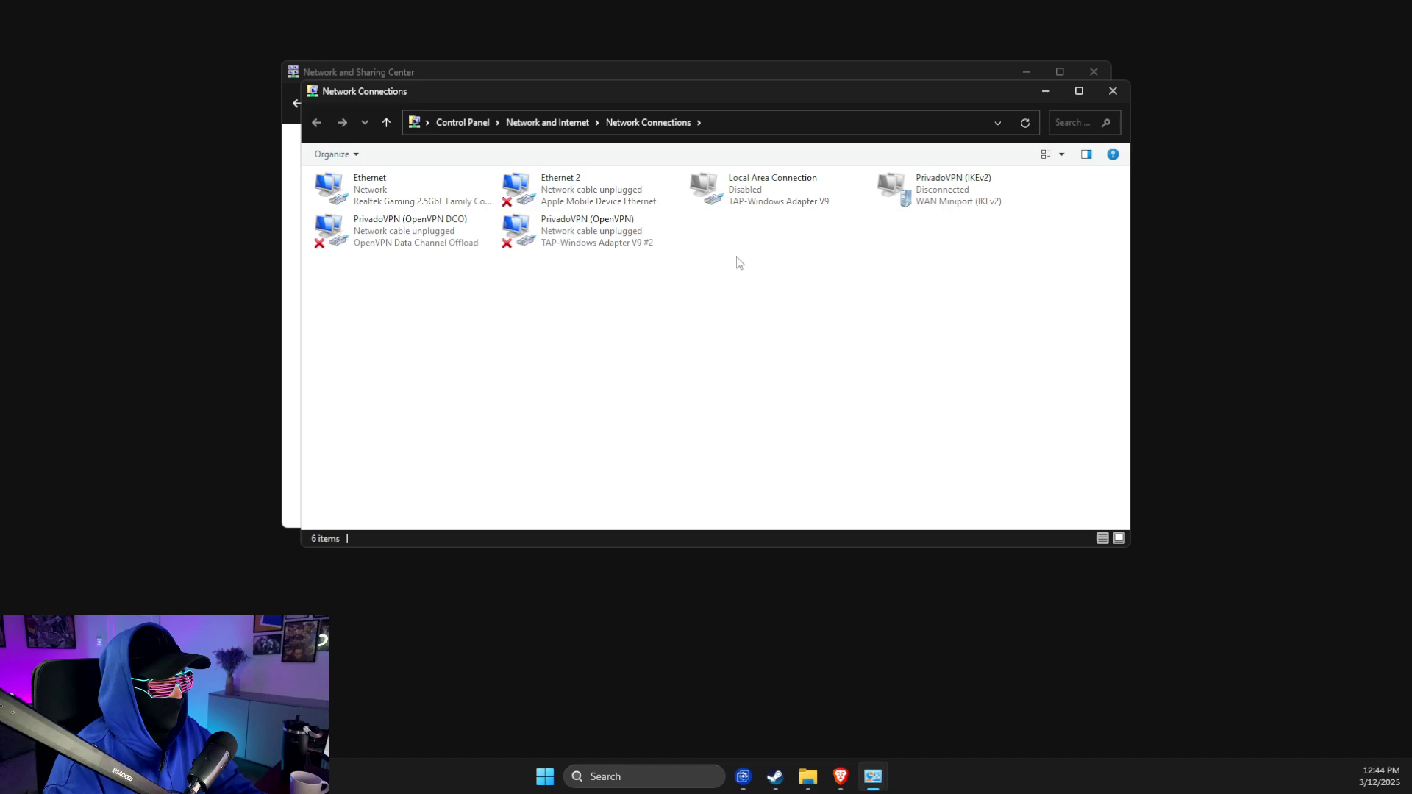
Step: Check Ethernet's IPv4 DNS servers are 8.8.8.8 and 8.8.4.4, then cancel out without changes
left_click(369, 185)
right_click(371, 187)
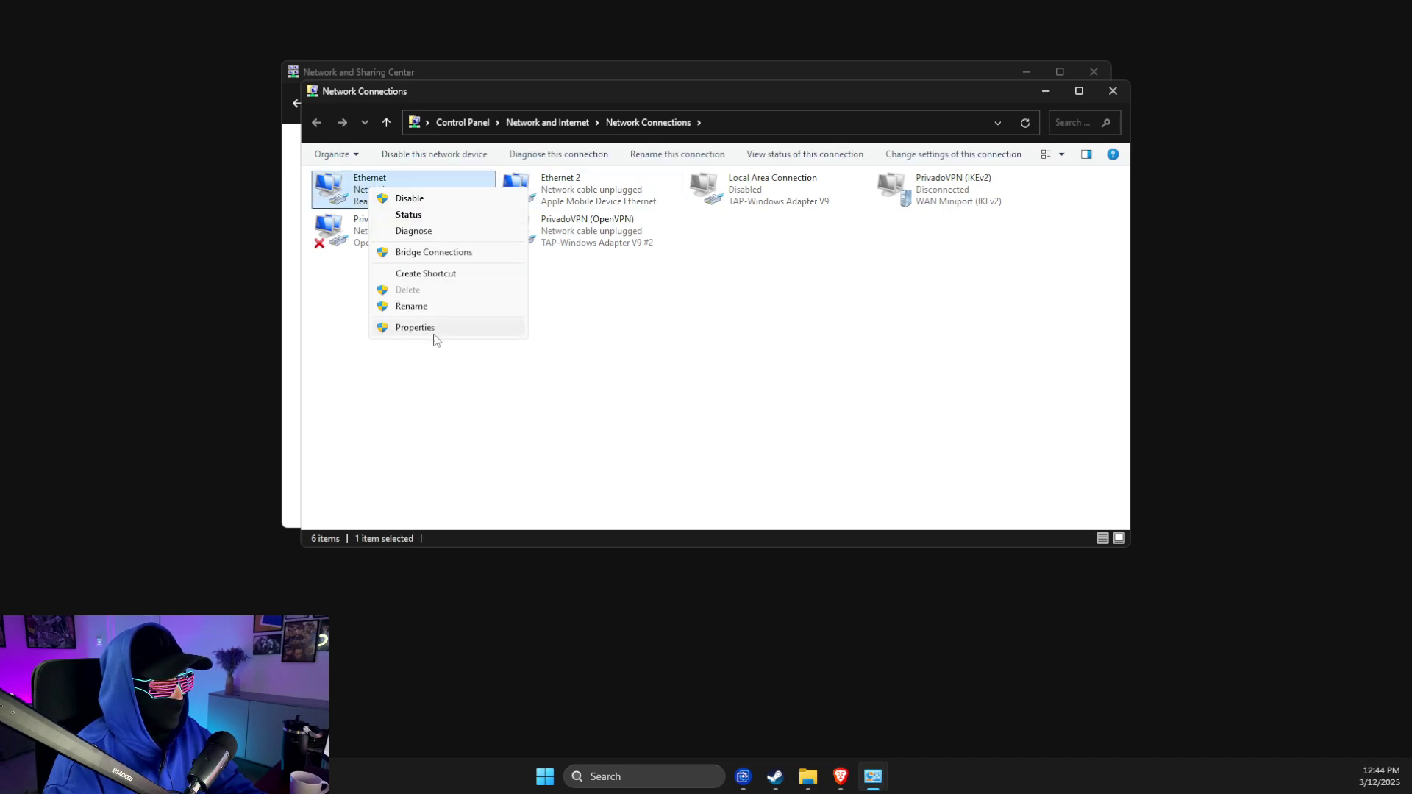
left_click(434, 333)
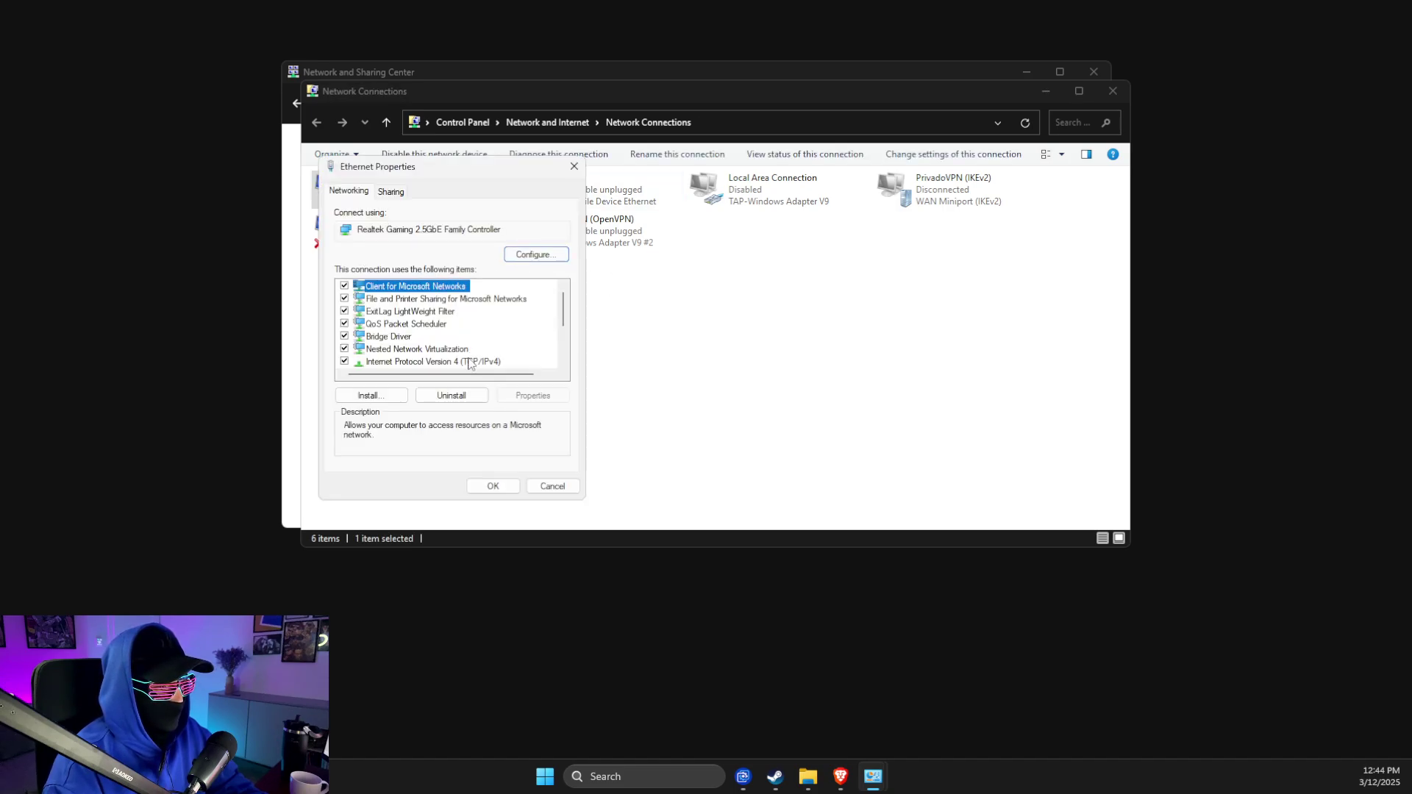
double_click(467, 362)
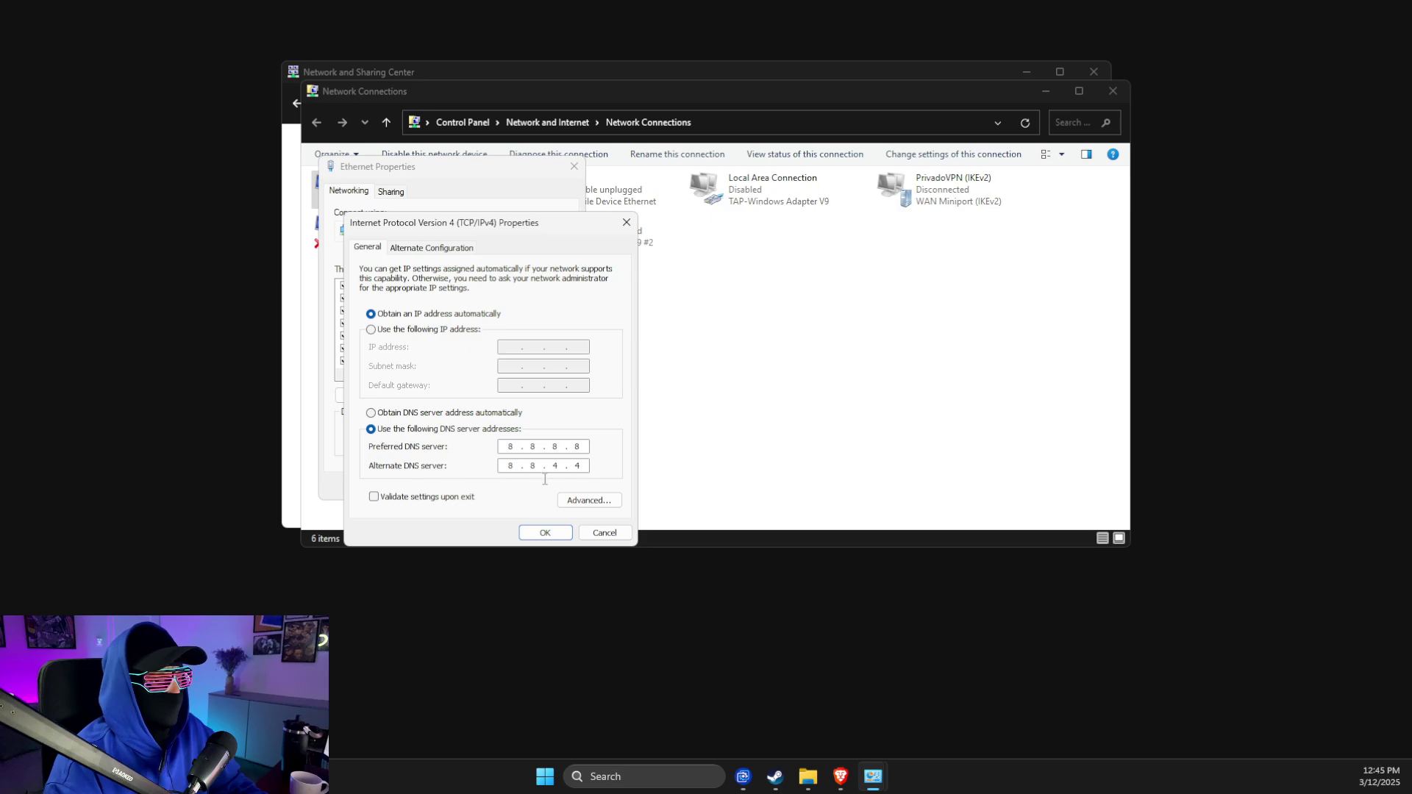
left_click(604, 533)
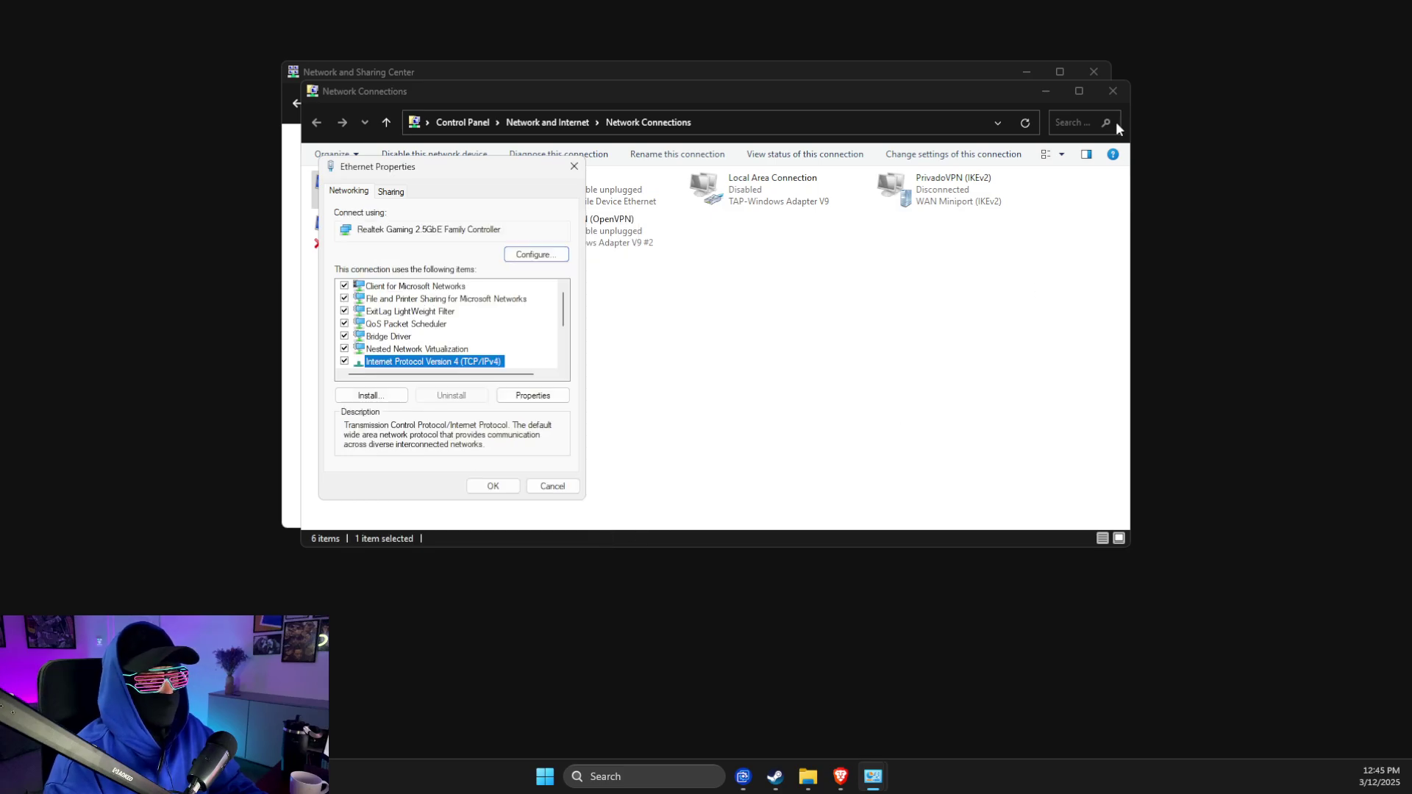
left_click(552, 485)
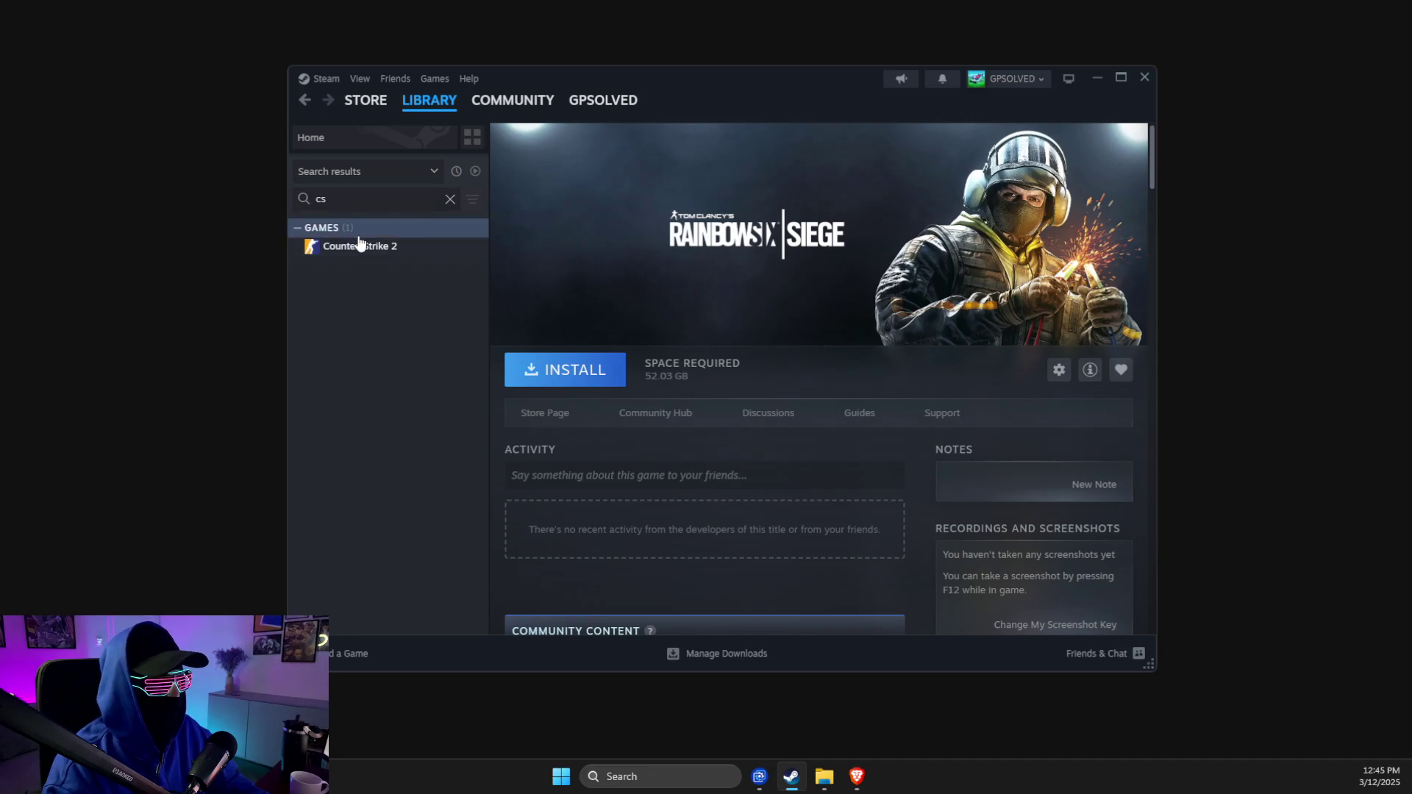
Step: Open Counter-Strike 2's Installed Files properties in Steam and browse its install folder
left_click(359, 245)
right_click(363, 247)
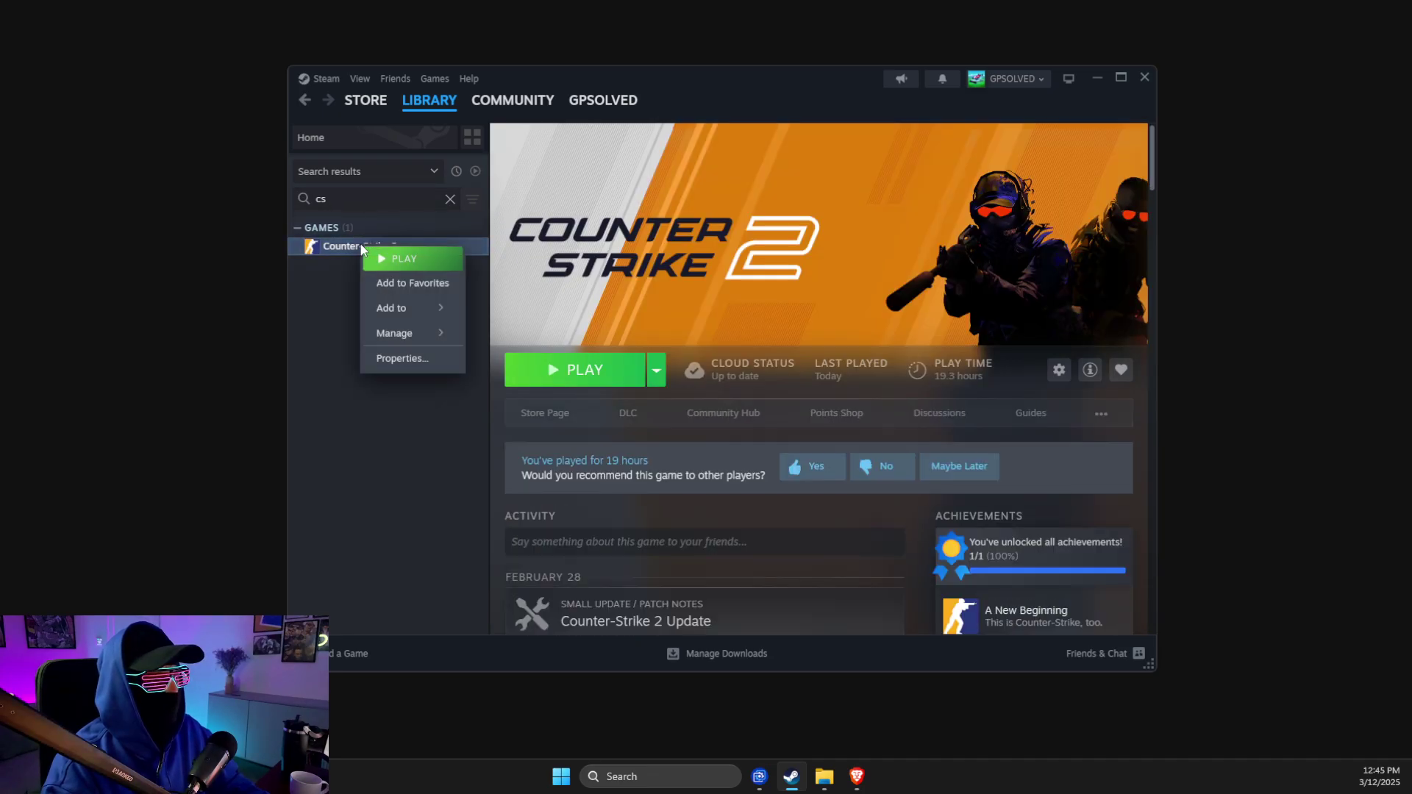
left_click(401, 360)
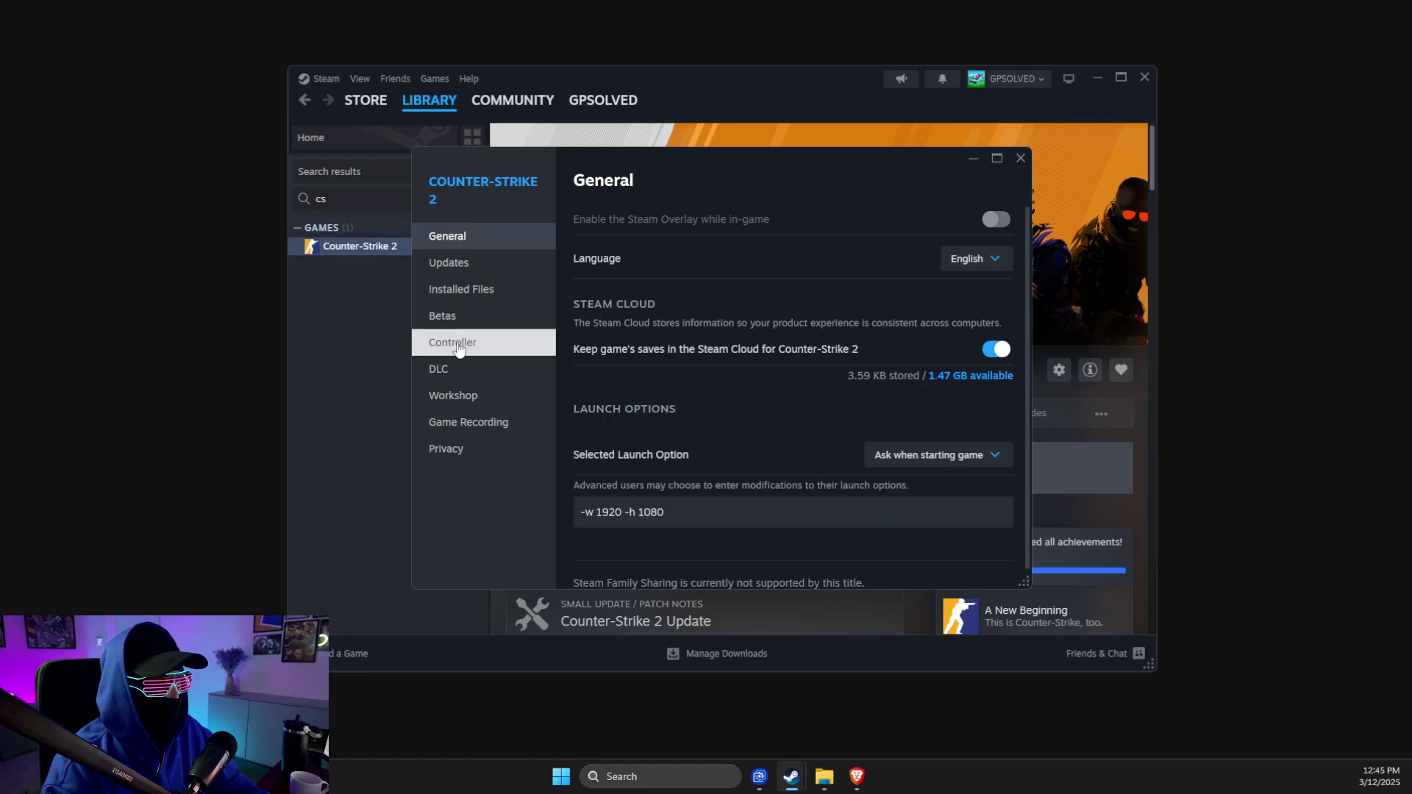
left_click(462, 289)
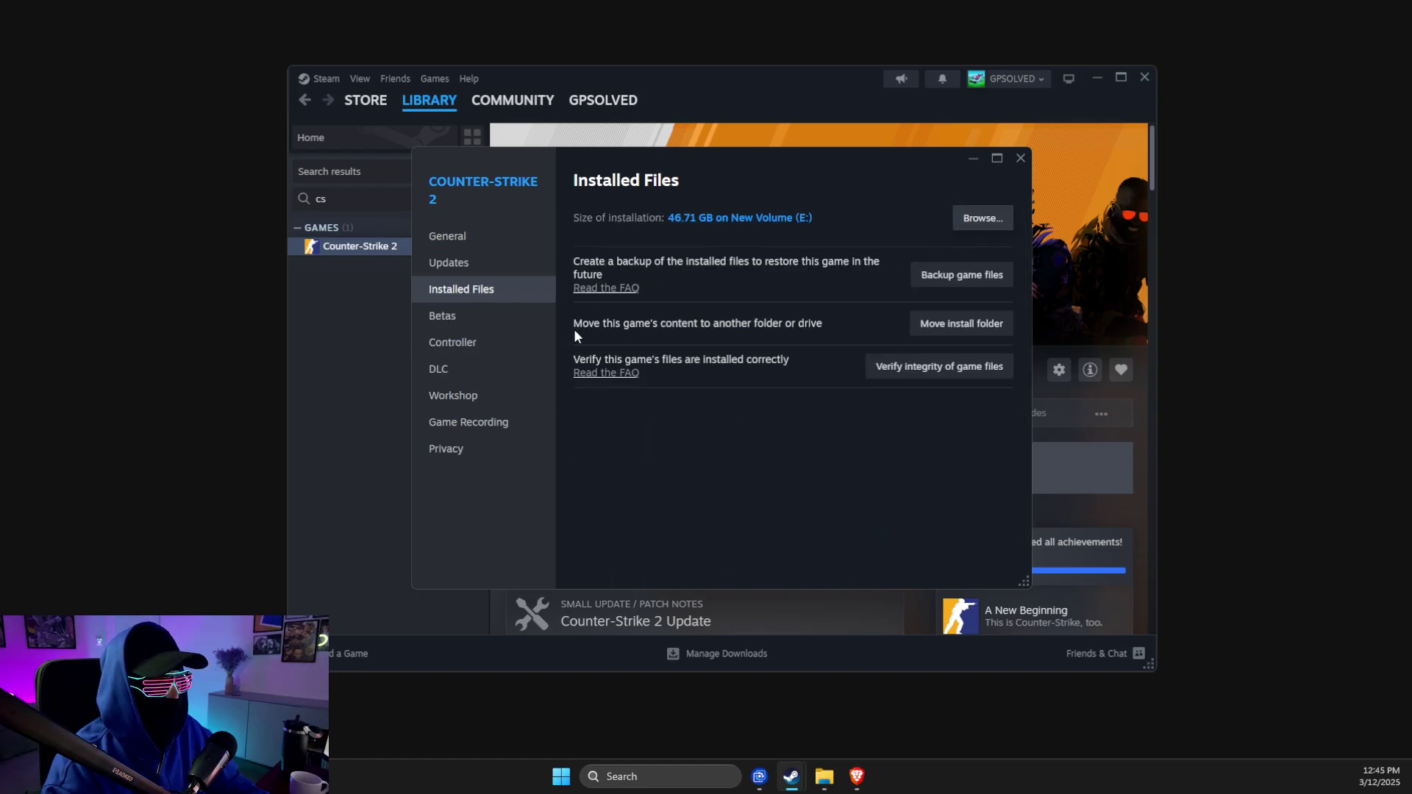
key("super+shift+s")
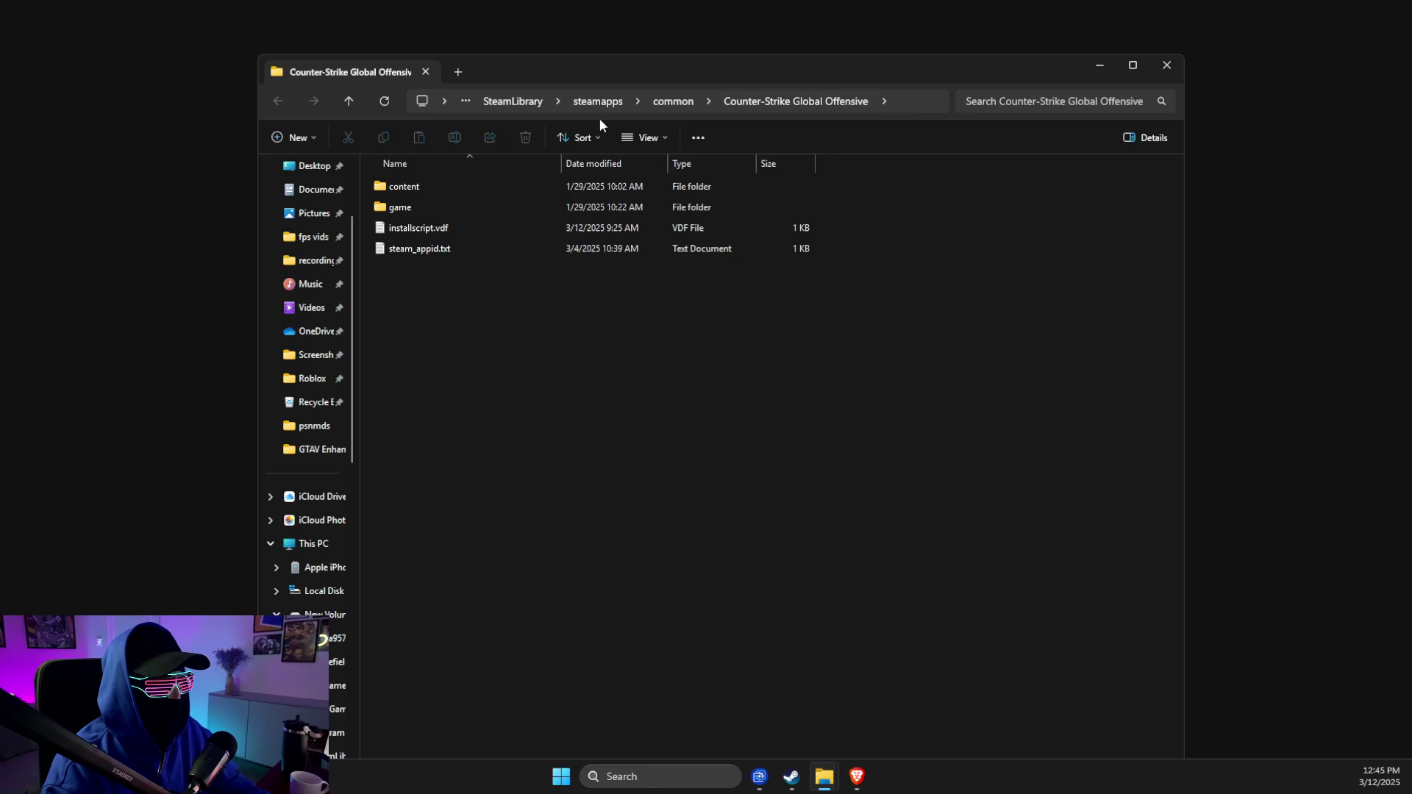
Step: Navigate to the game\bin\win64 folder containing cs2.exe and copy its full path
double_click(404, 209)
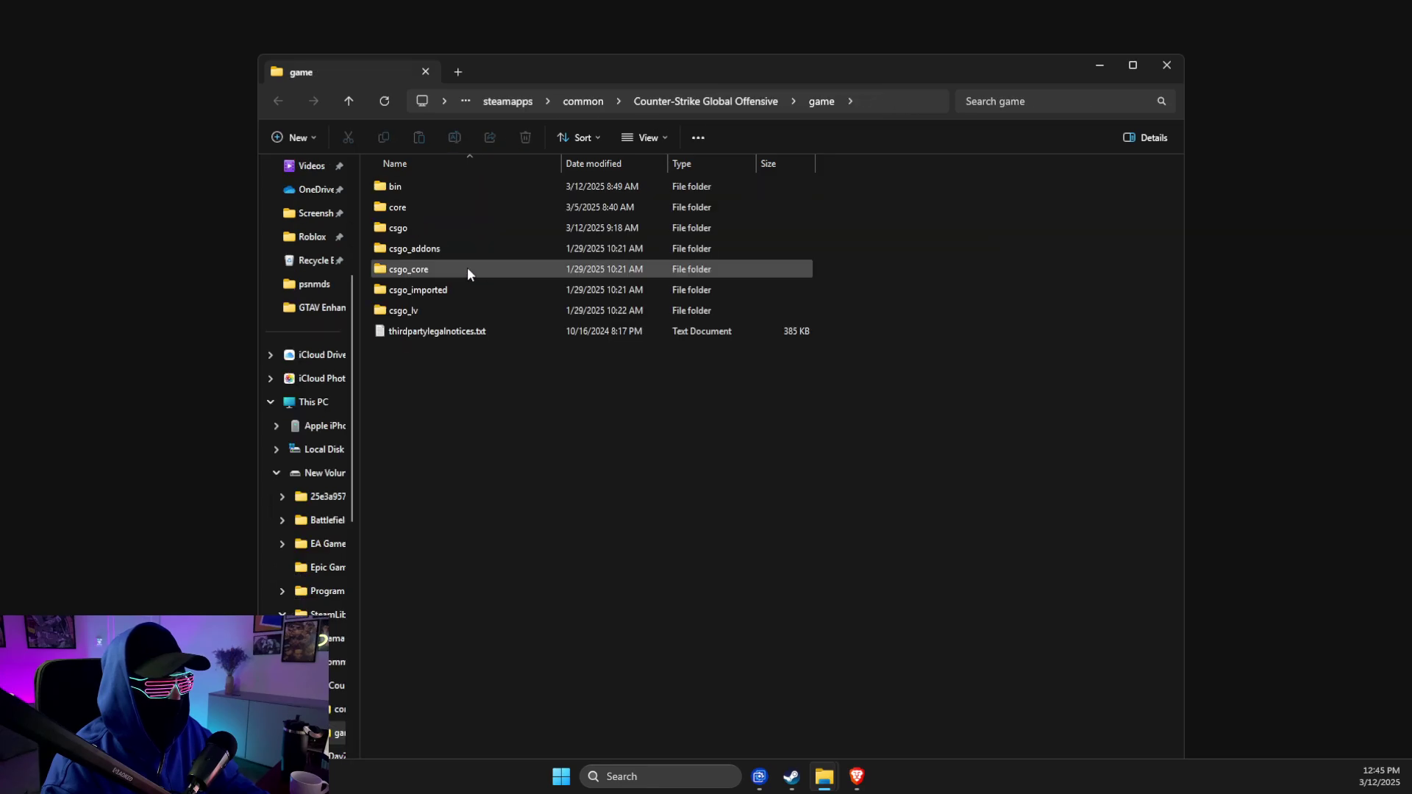
double_click(431, 228)
scroll(435, 234, "down", 5)
scroll(448, 253, "down", 9)
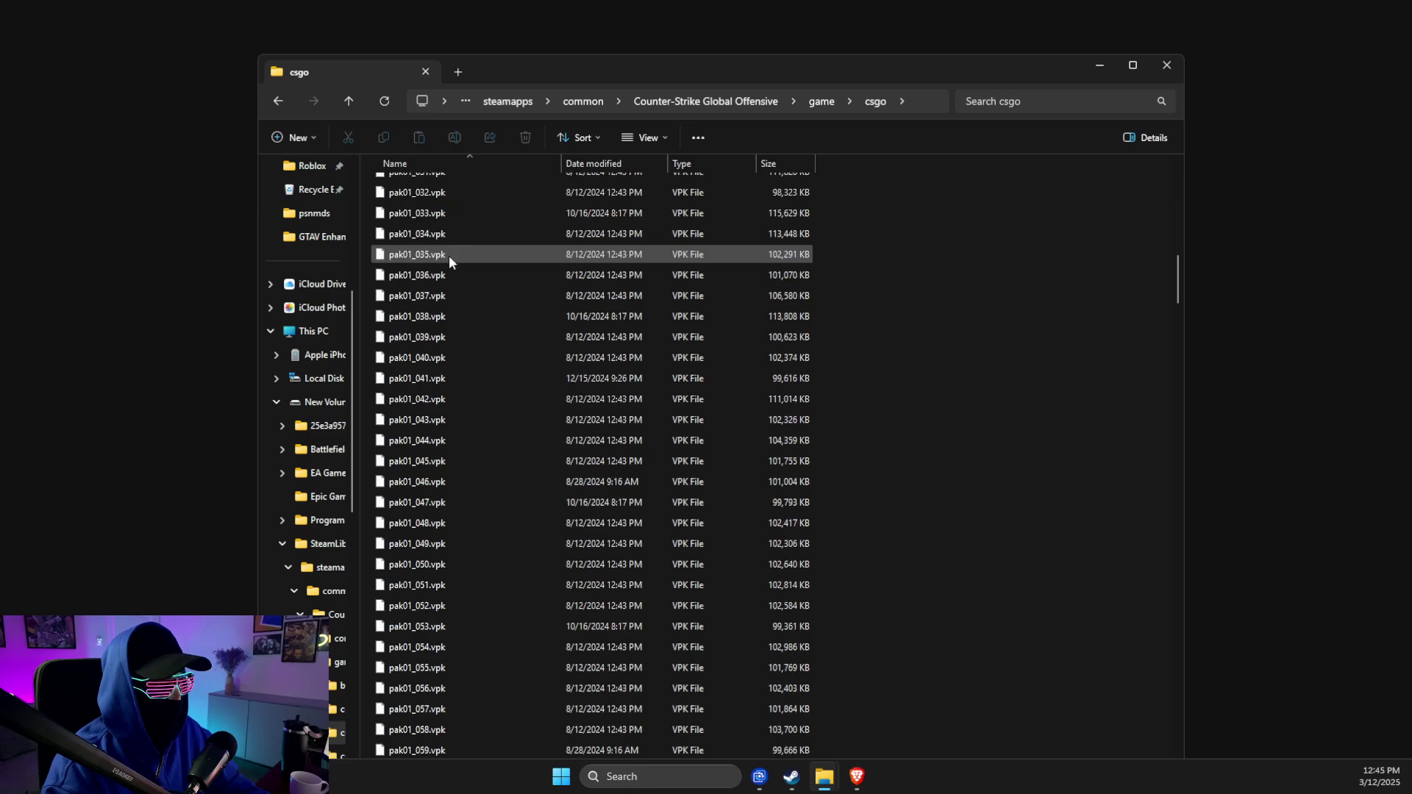
scroll(449, 256, "down", 15)
scroll(449, 255, "down", 15)
scroll(450, 255, "down", 15)
scroll(451, 256, "down", 15)
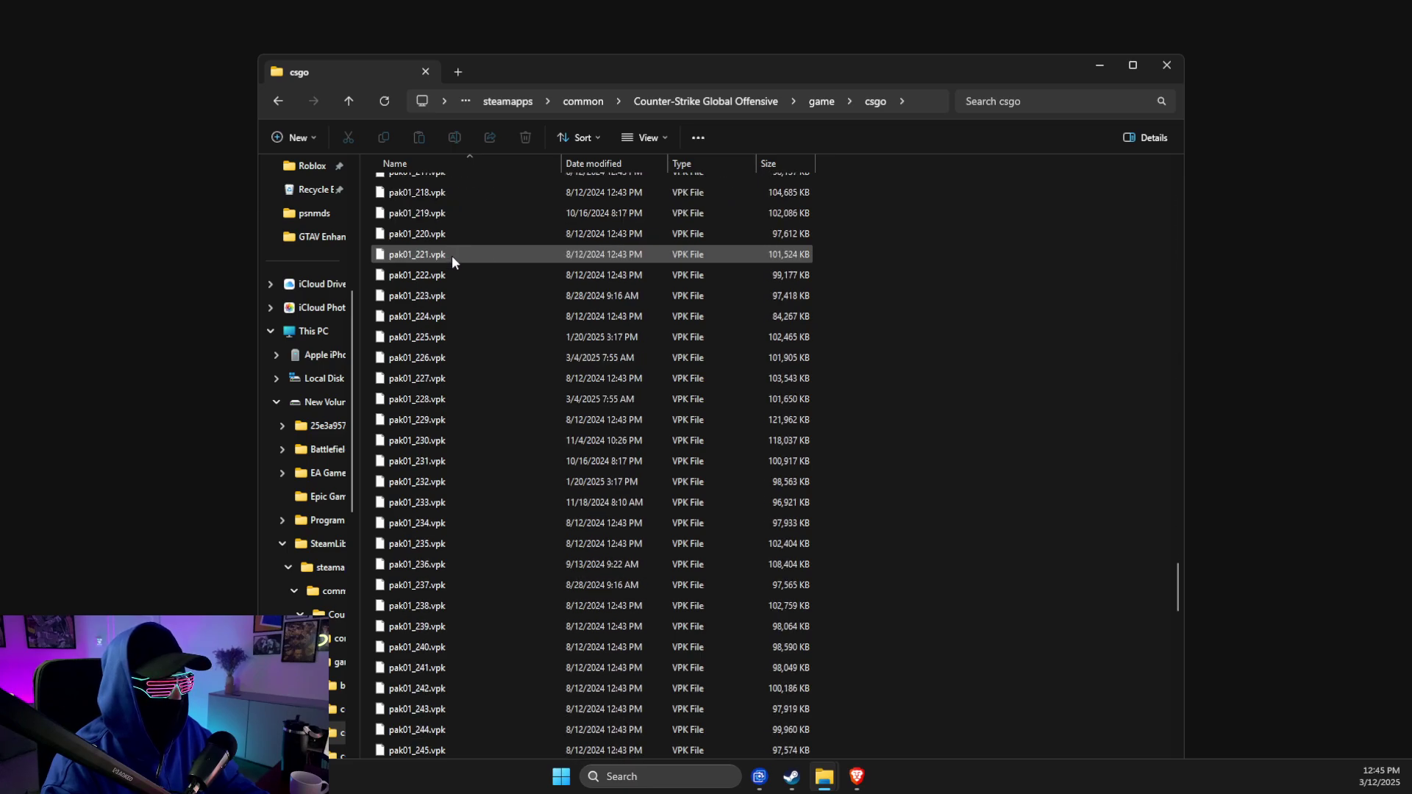
scroll(451, 255, "down", 10)
scroll(453, 256, "down", 10)
scroll(453, 256, "up", 3)
scroll(453, 256, "up", 3)
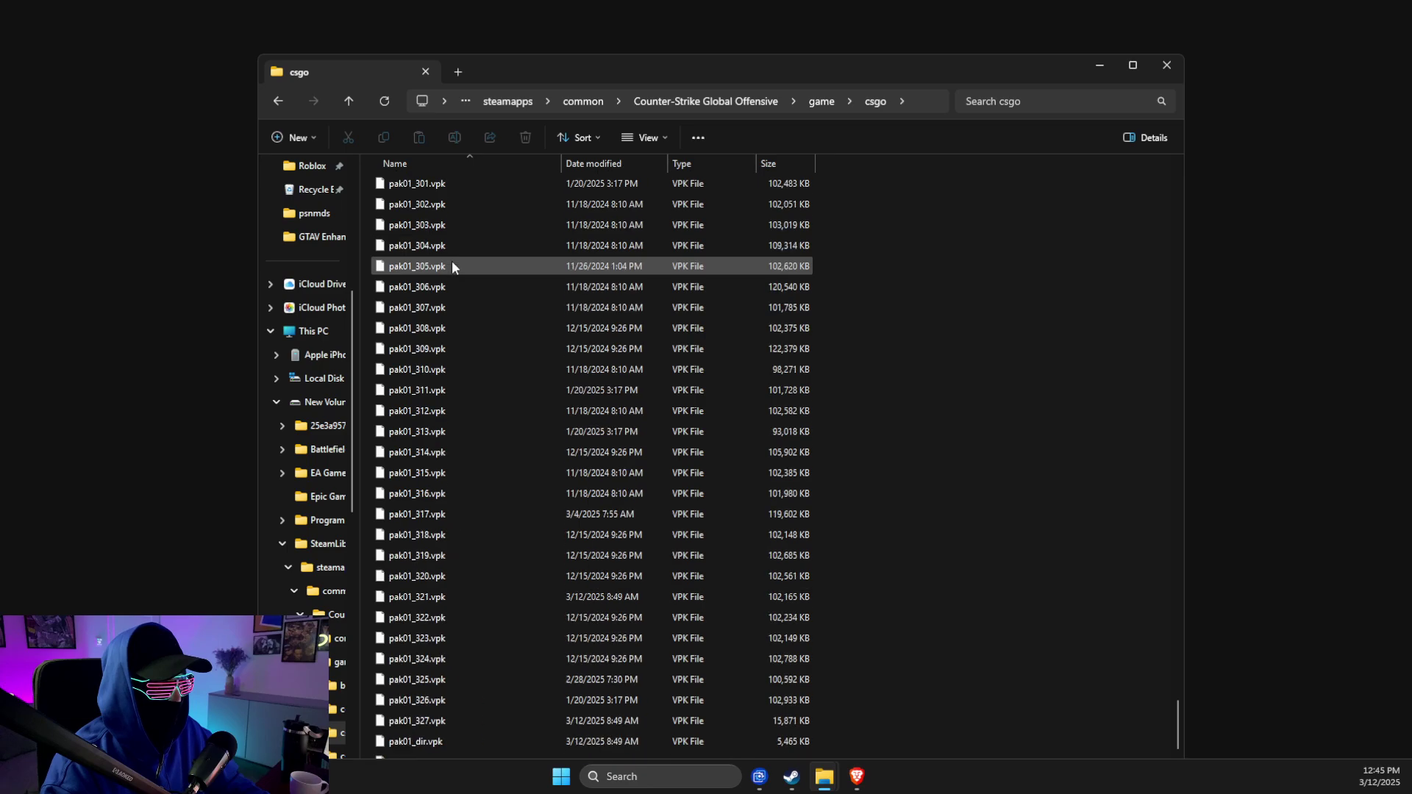
scroll(451, 265, "up", 5)
left_click(821, 101)
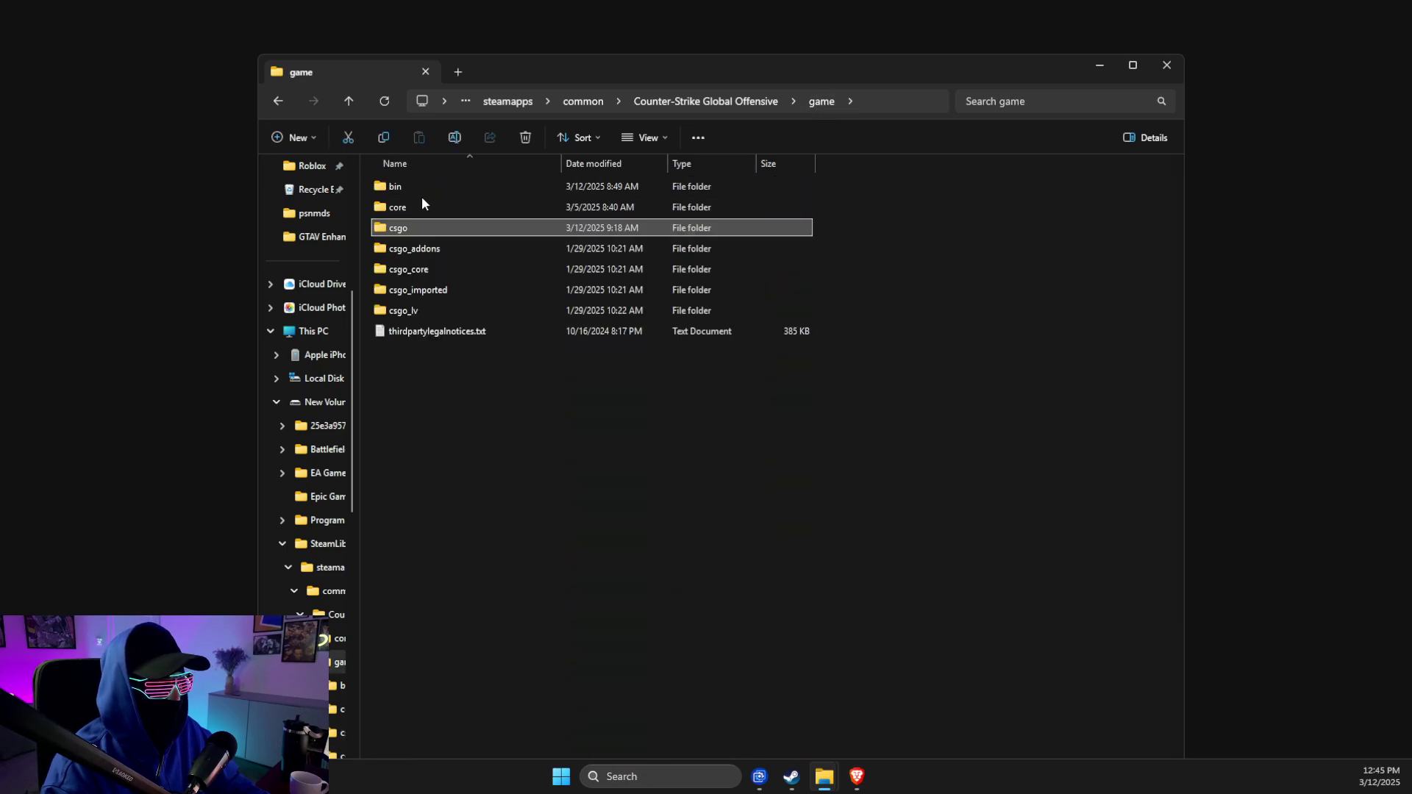
double_click(411, 190)
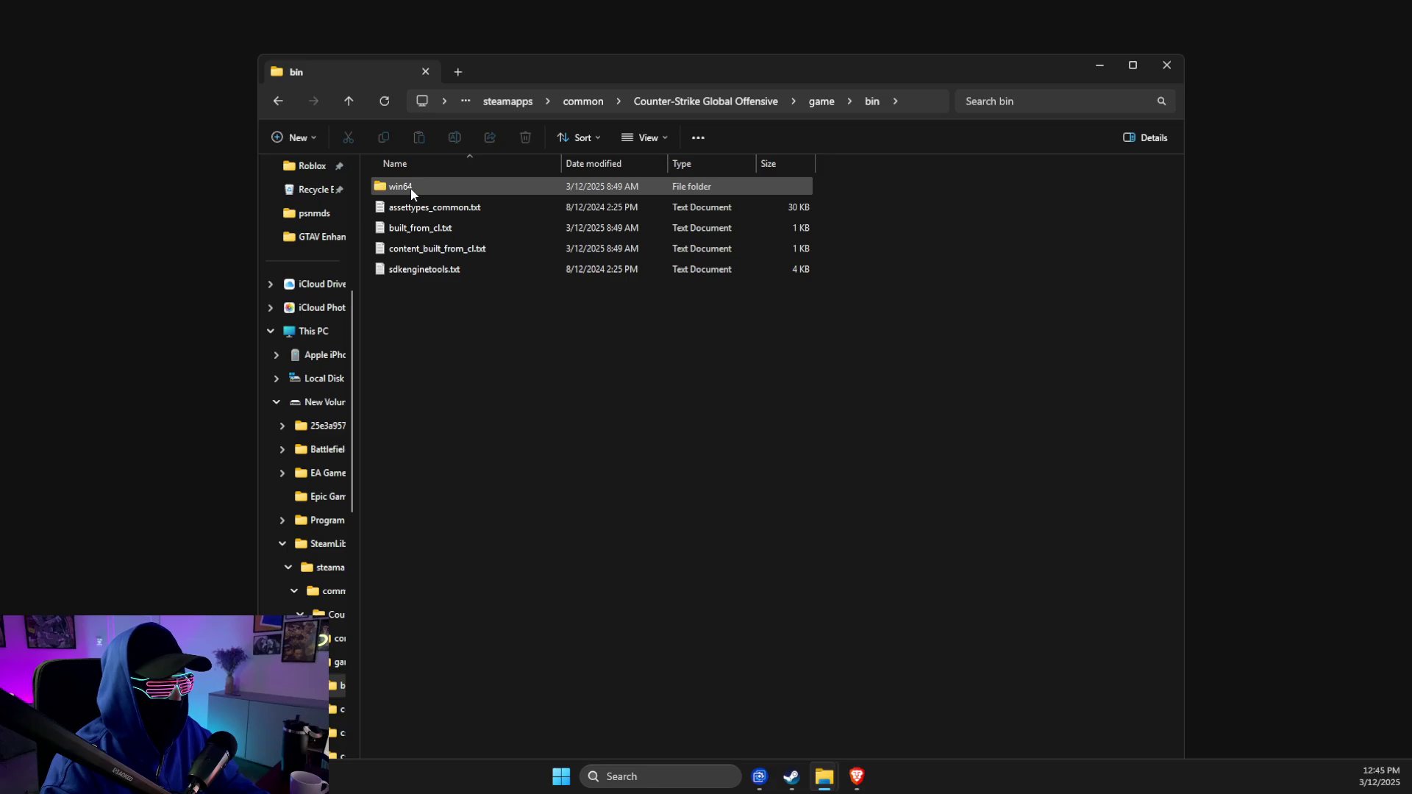
double_click(410, 187)
scroll(450, 259, "down", 5)
scroll(451, 262, "down", 5)
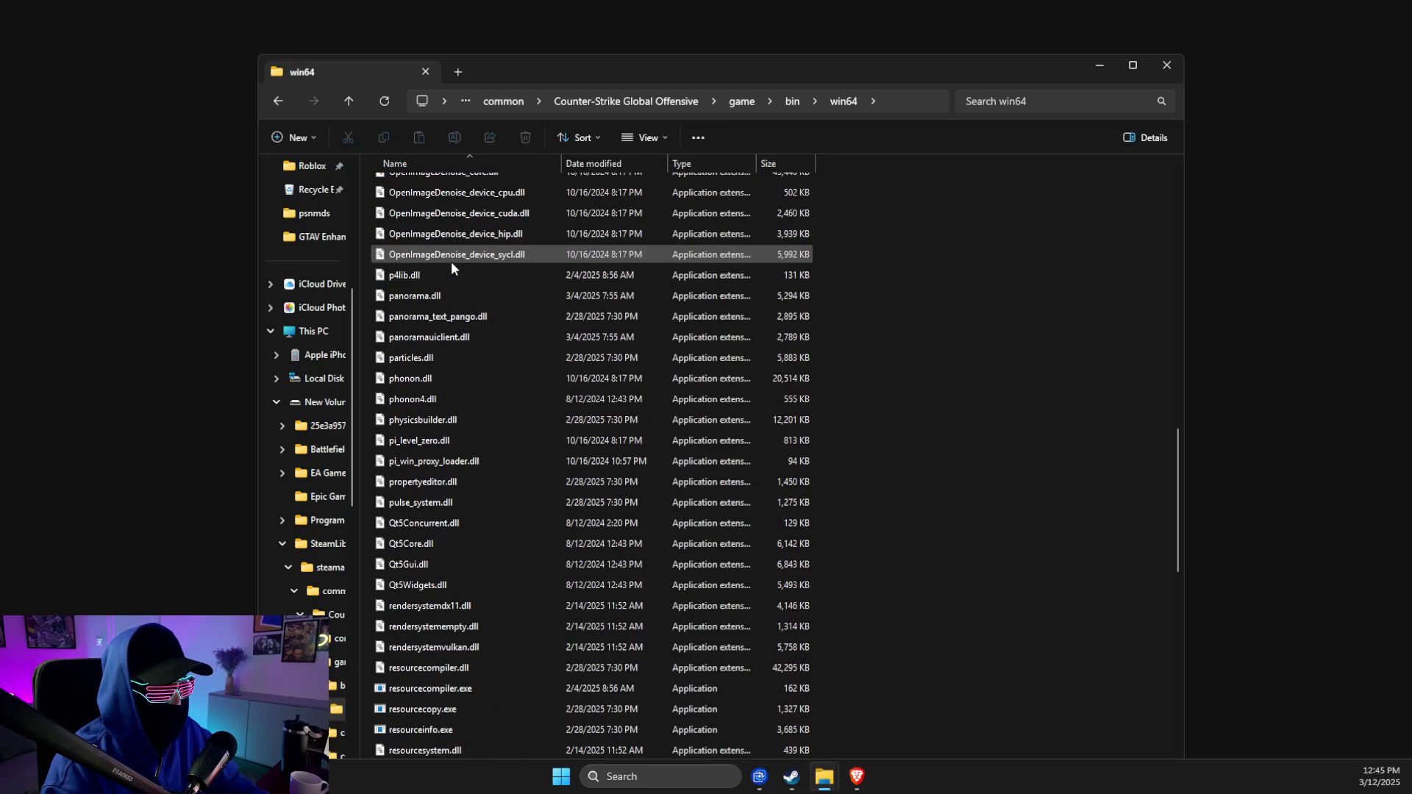
scroll(451, 261, "down", 5)
scroll(451, 261, "down", 8)
scroll(452, 262, "up", 5)
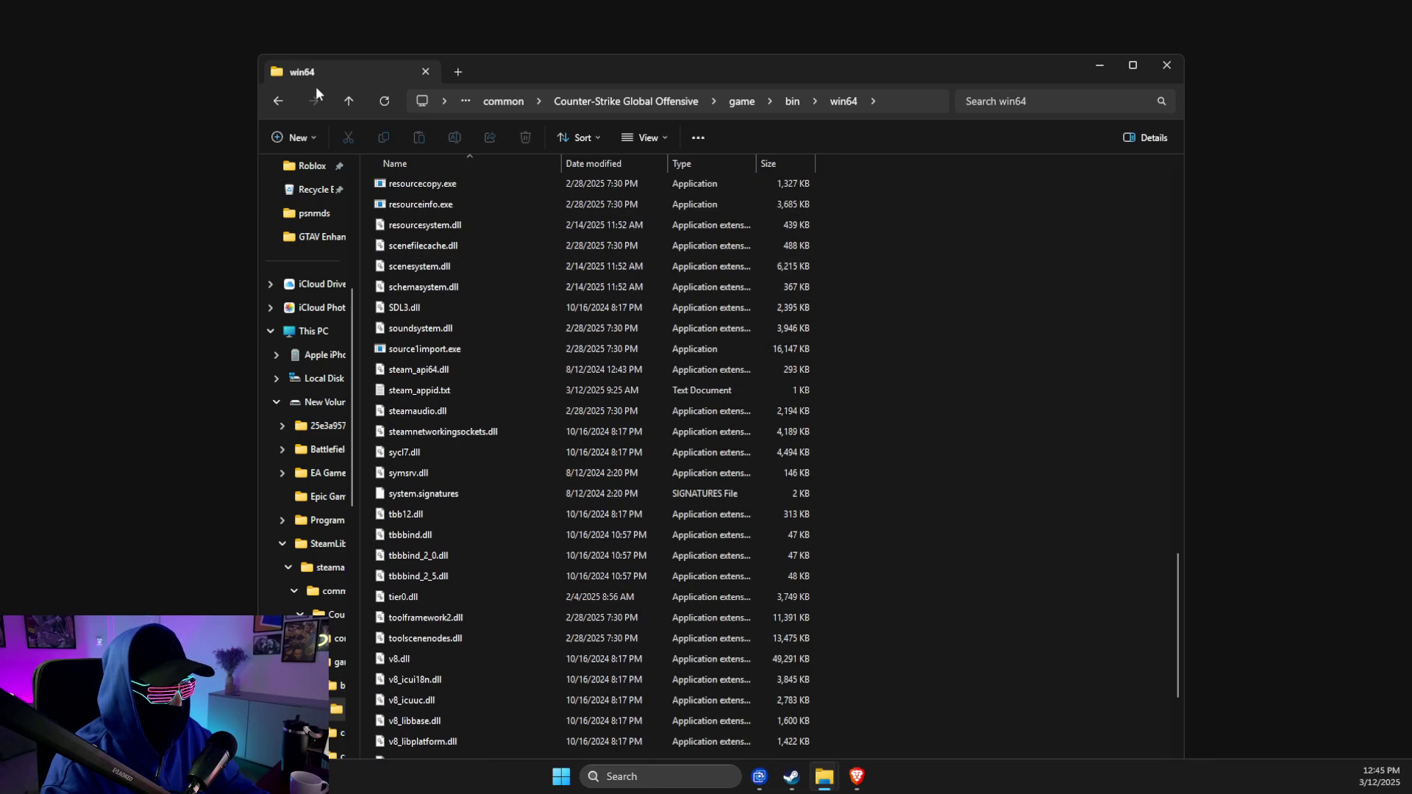
left_click(276, 100)
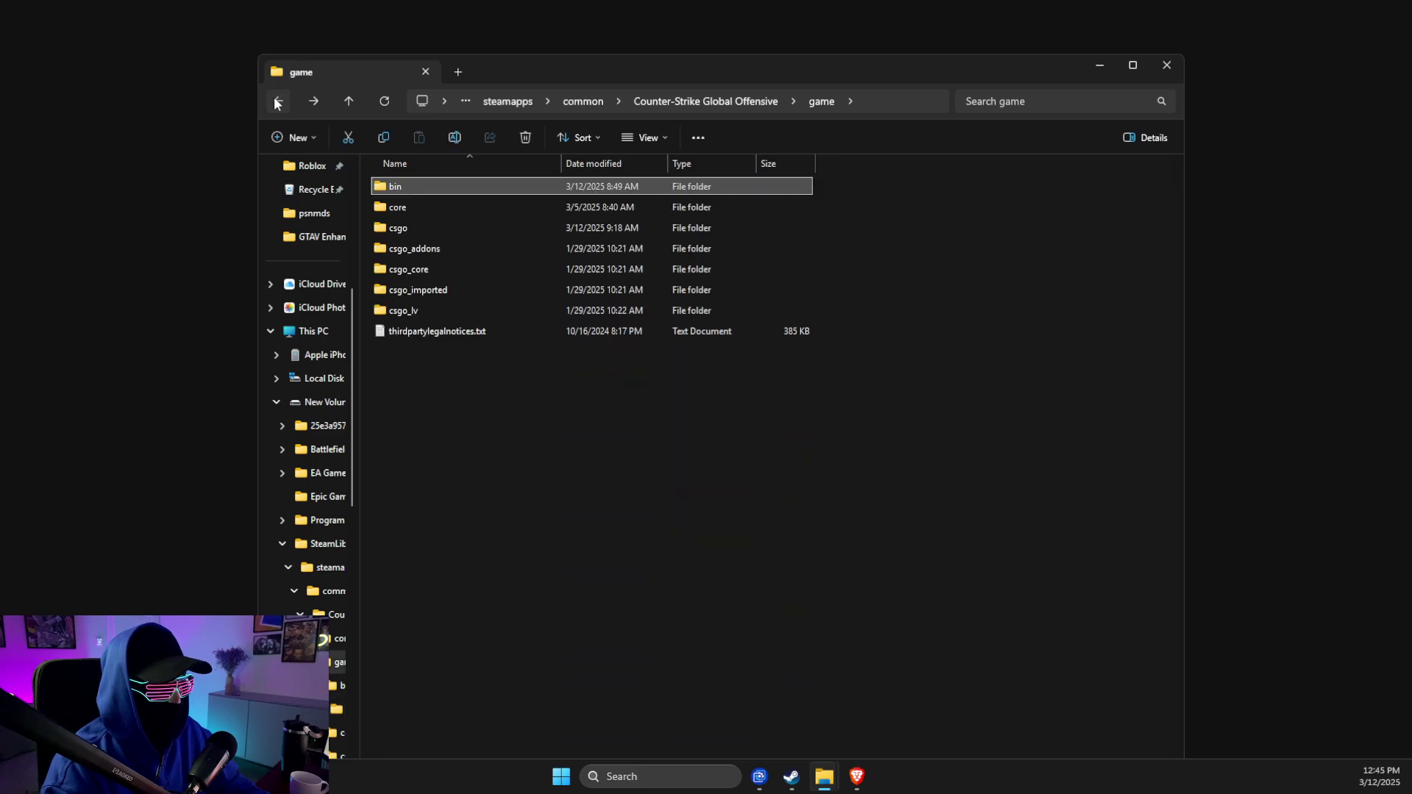
left_click(277, 101)
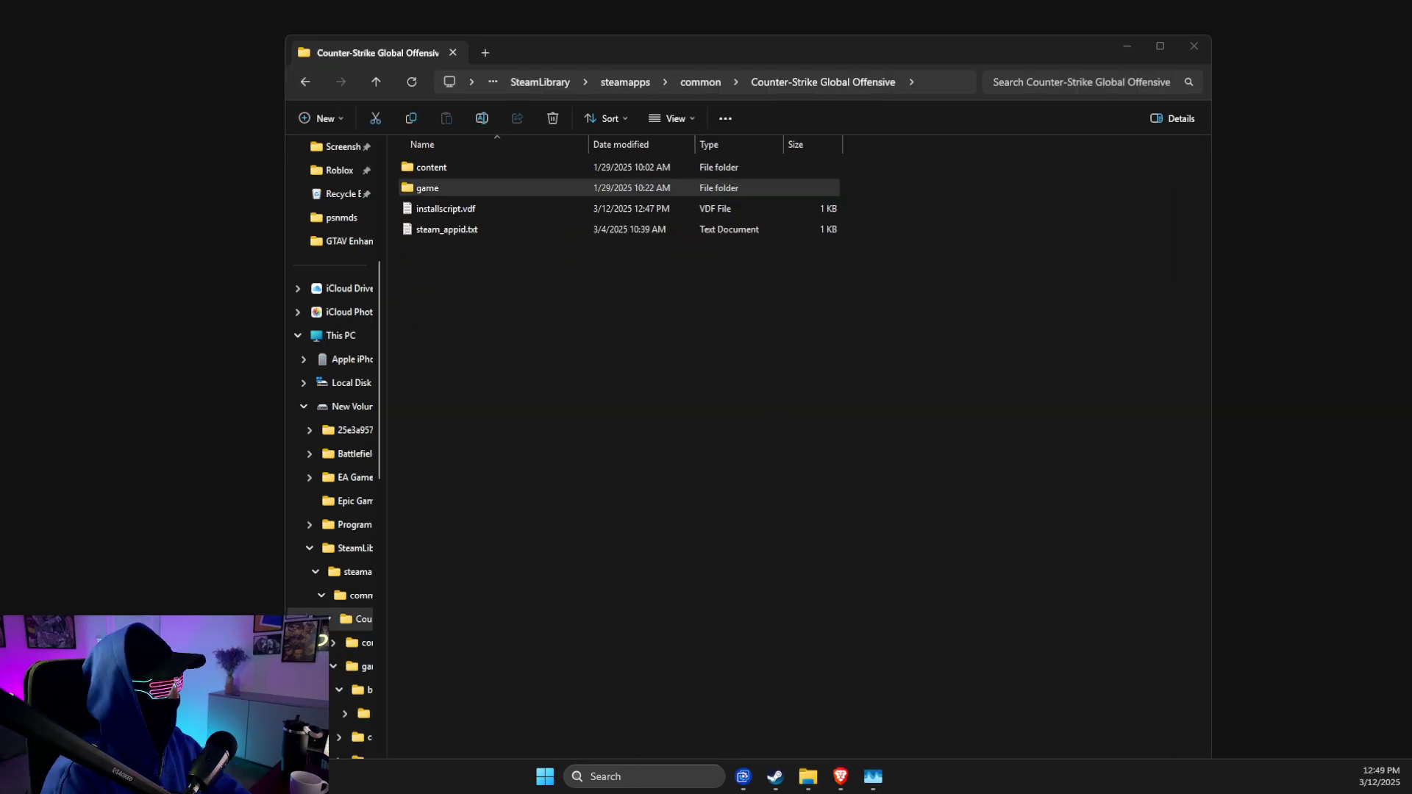
double_click(487, 186)
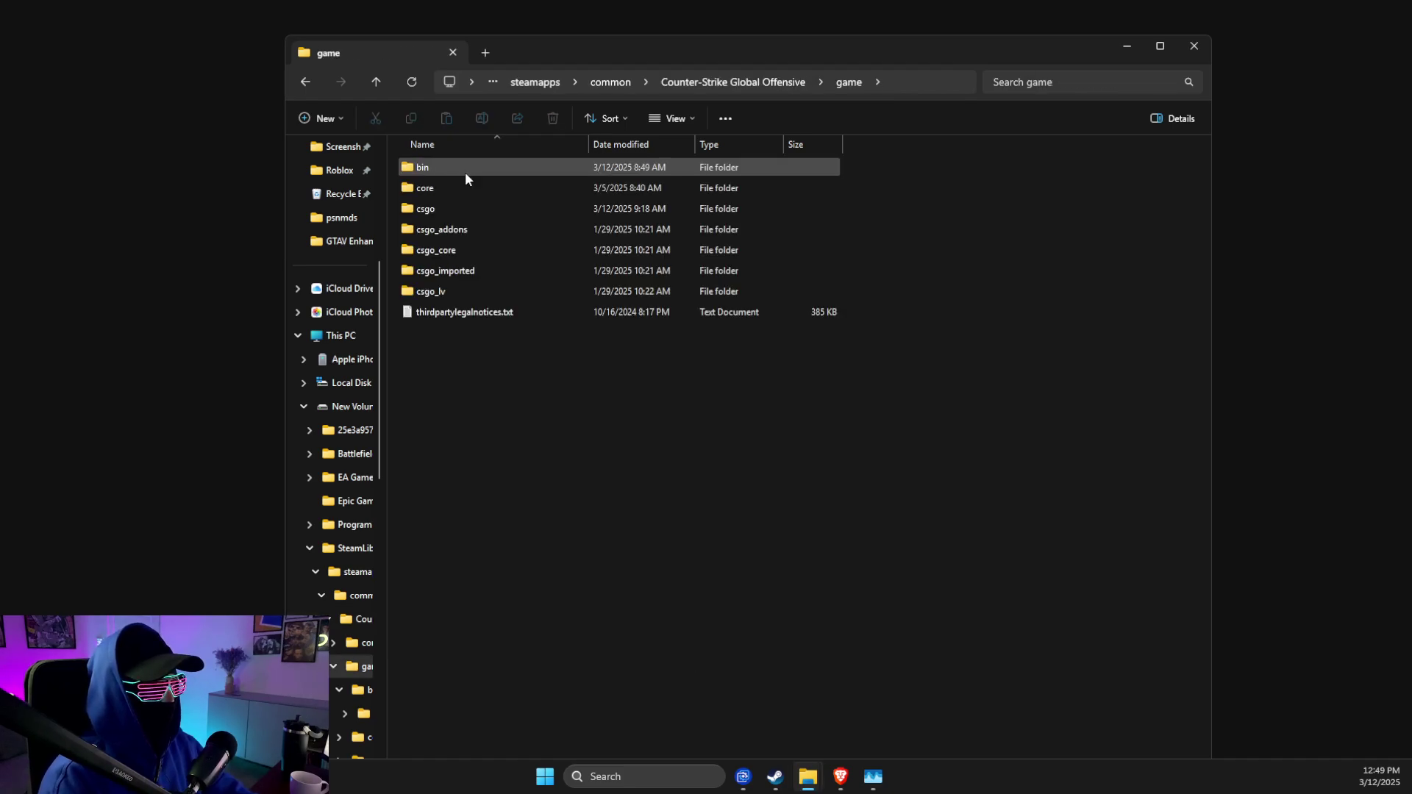
double_click(442, 168)
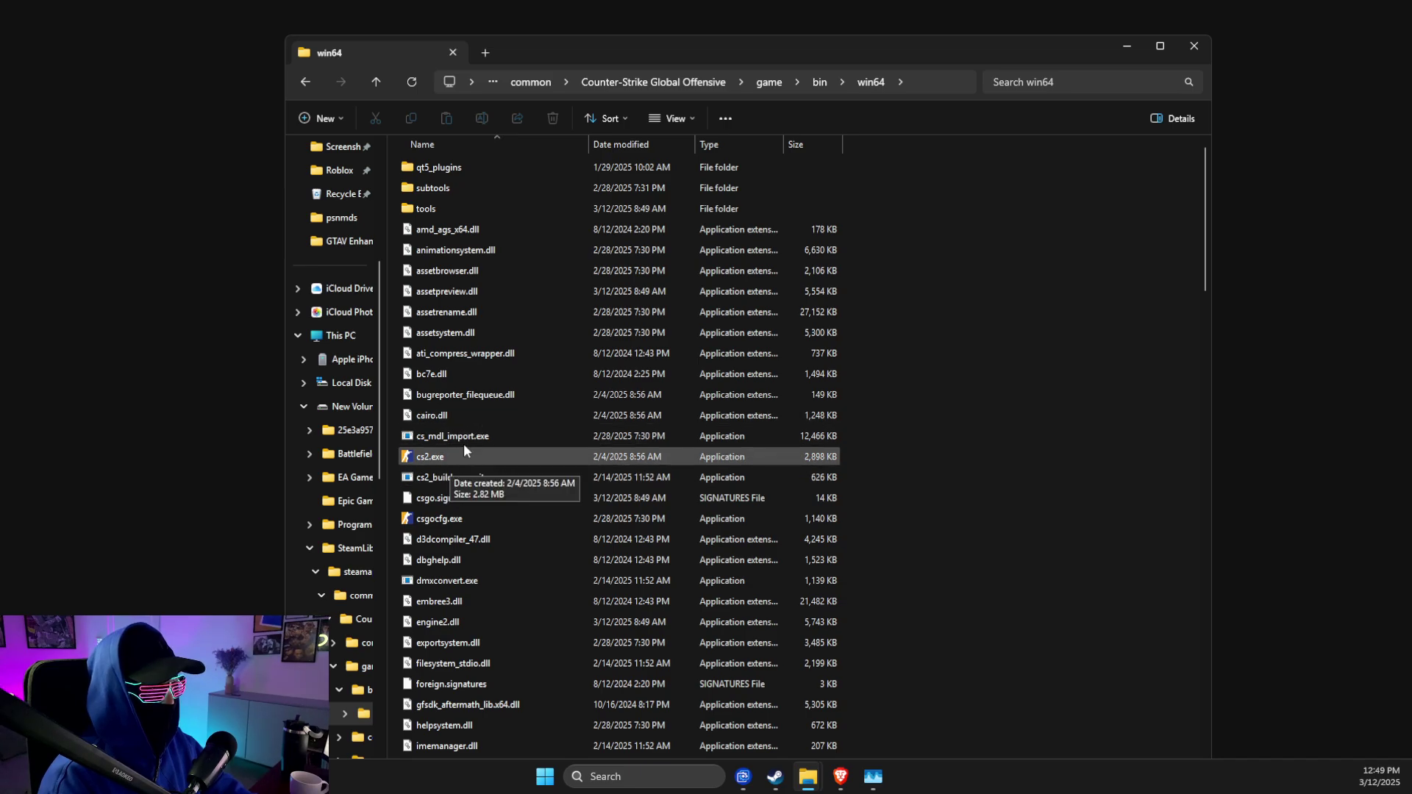
left_click(941, 83)
Step: Close File Explorer, Steam's CS2 properties and Task Manager, then bring up Windows search
left_click(1198, 48)
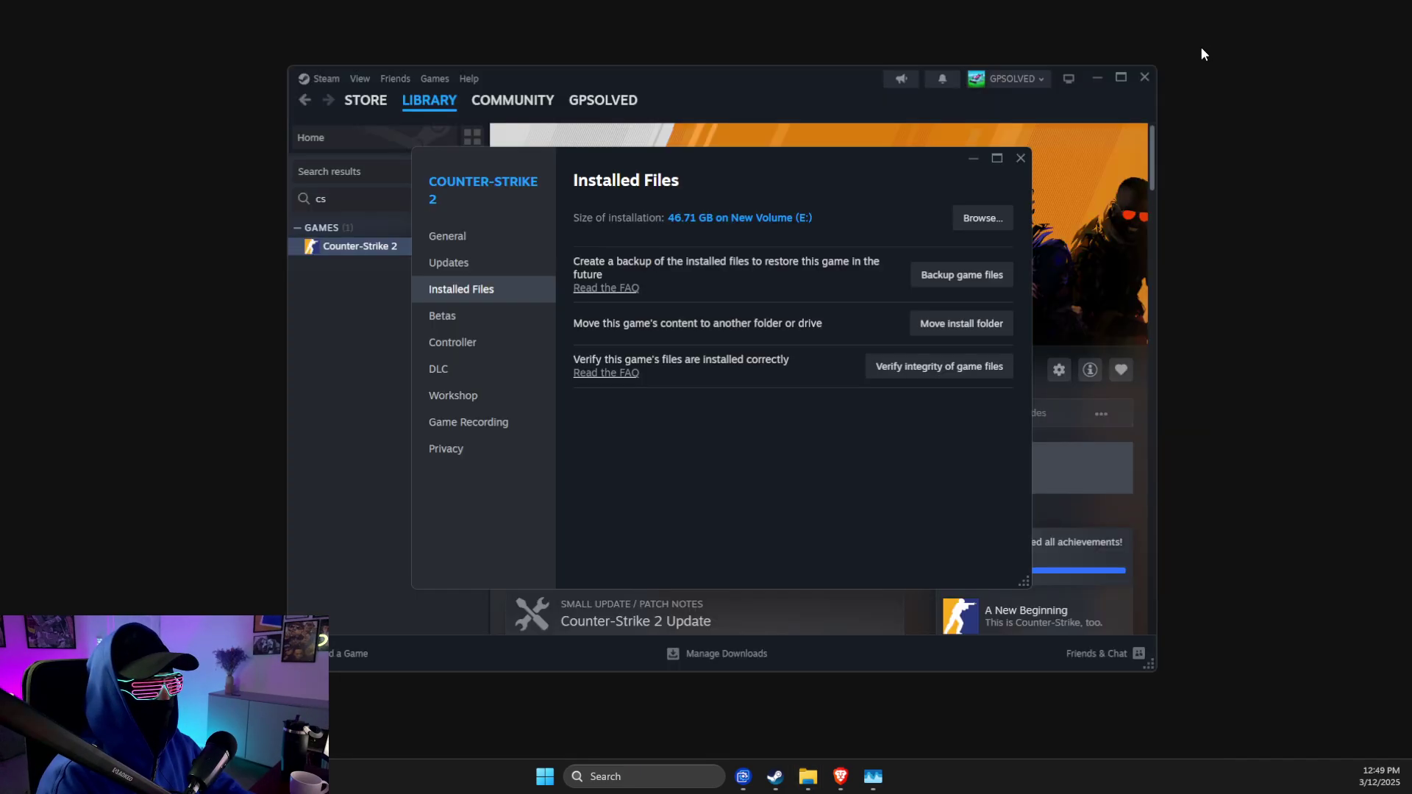
left_click(1021, 158)
left_click(1096, 79)
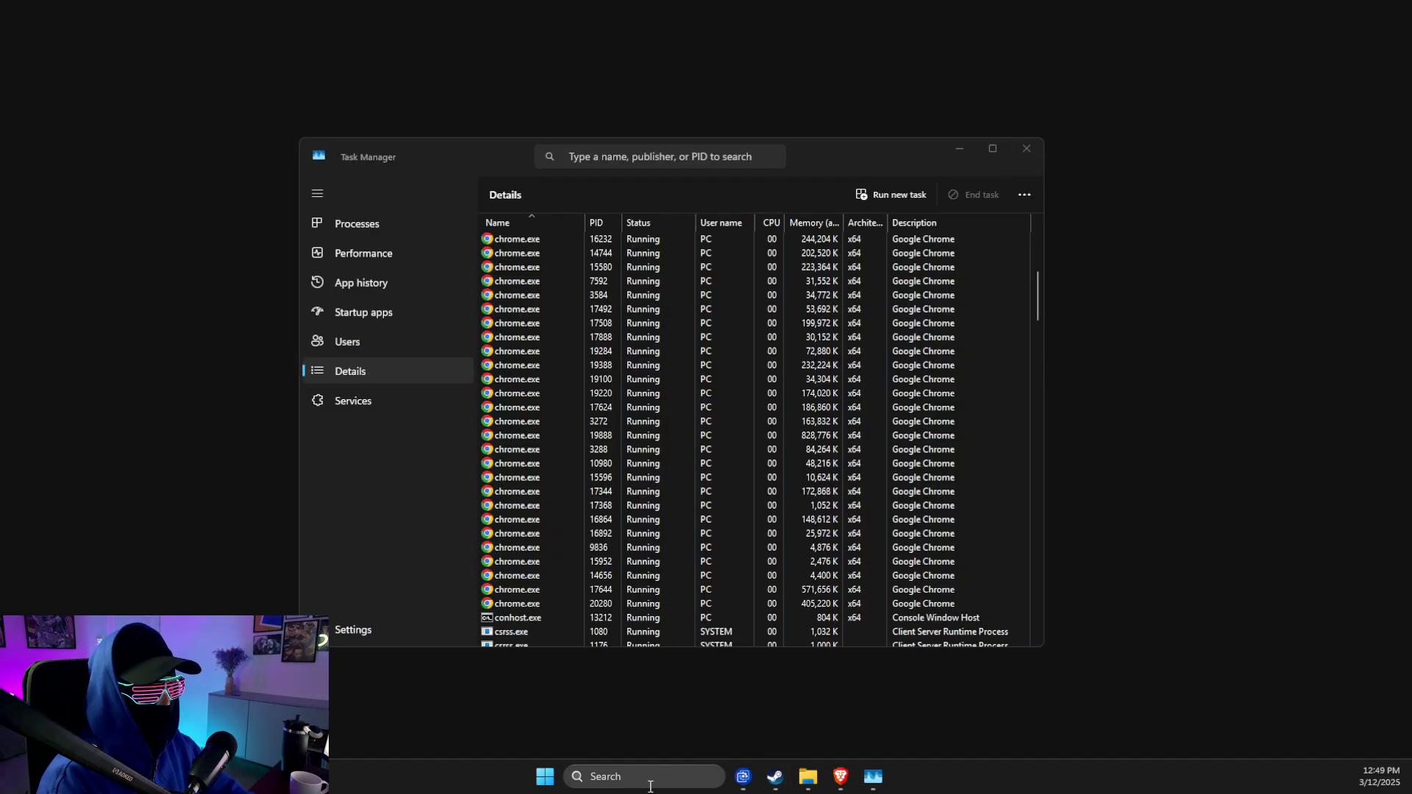
left_click(1025, 148)
left_click(621, 777)
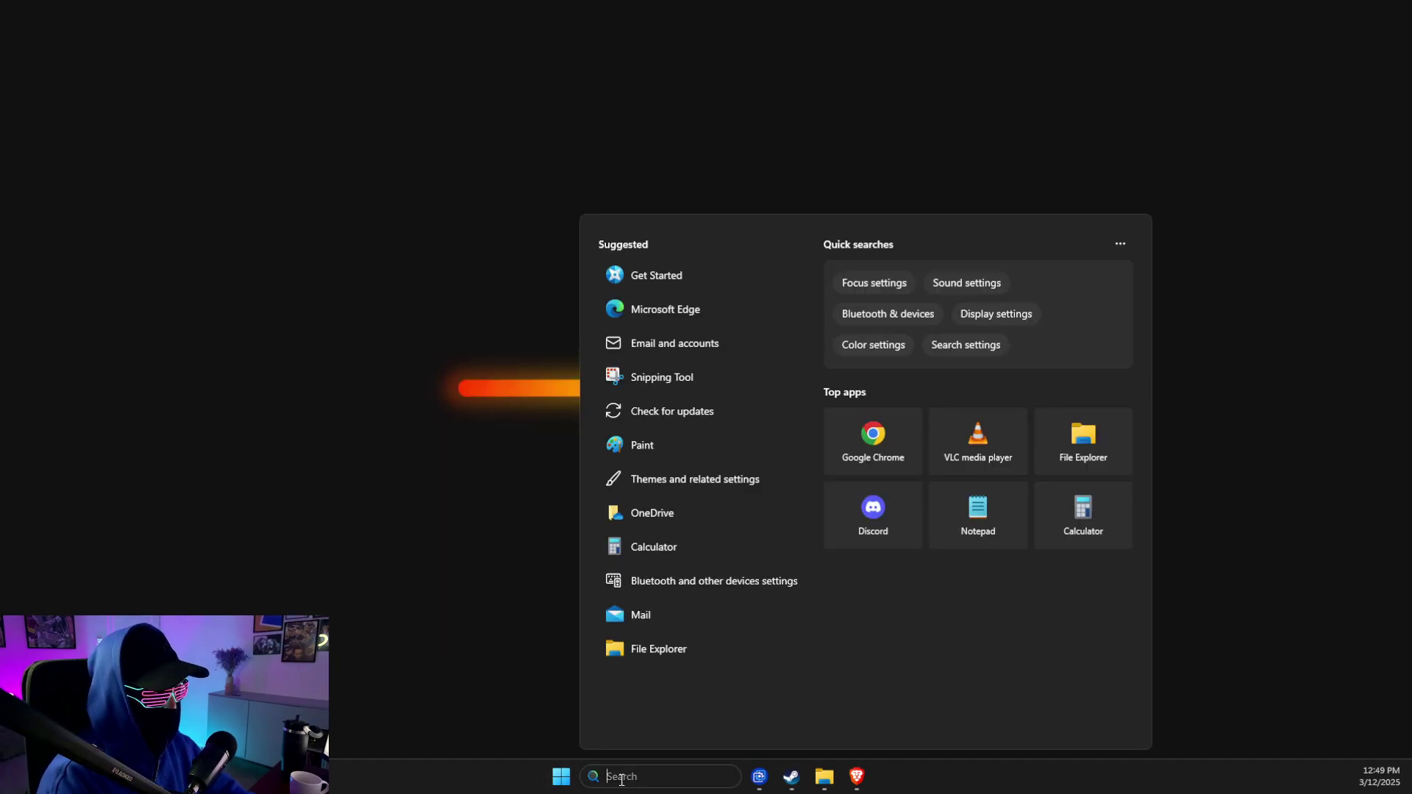
type("voice access")
Step: Add the CS2 win64 folder as a Microsoft Defender folder exclusion and close Windows Security
key("ctrl+a")
type("virus & threat protection")
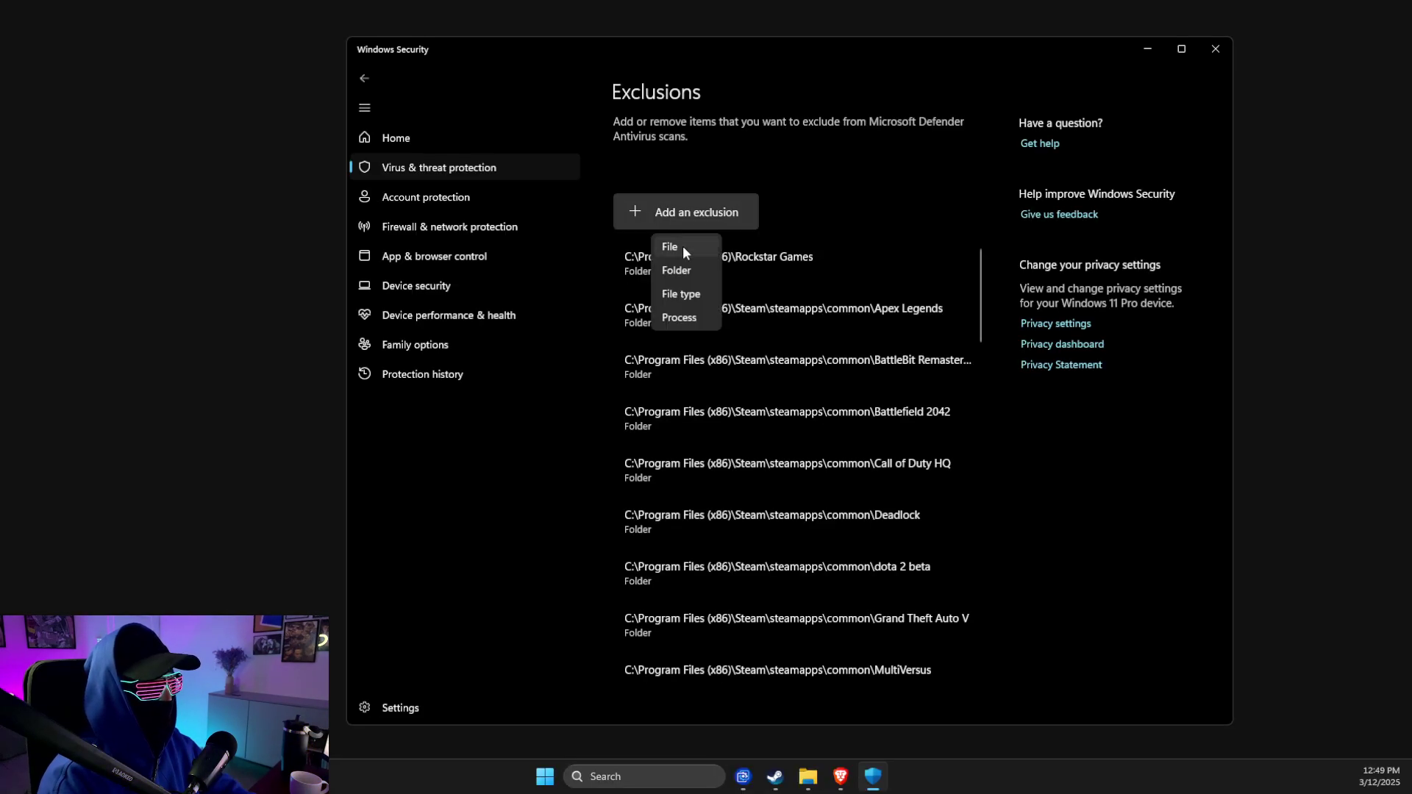
left_click(683, 269)
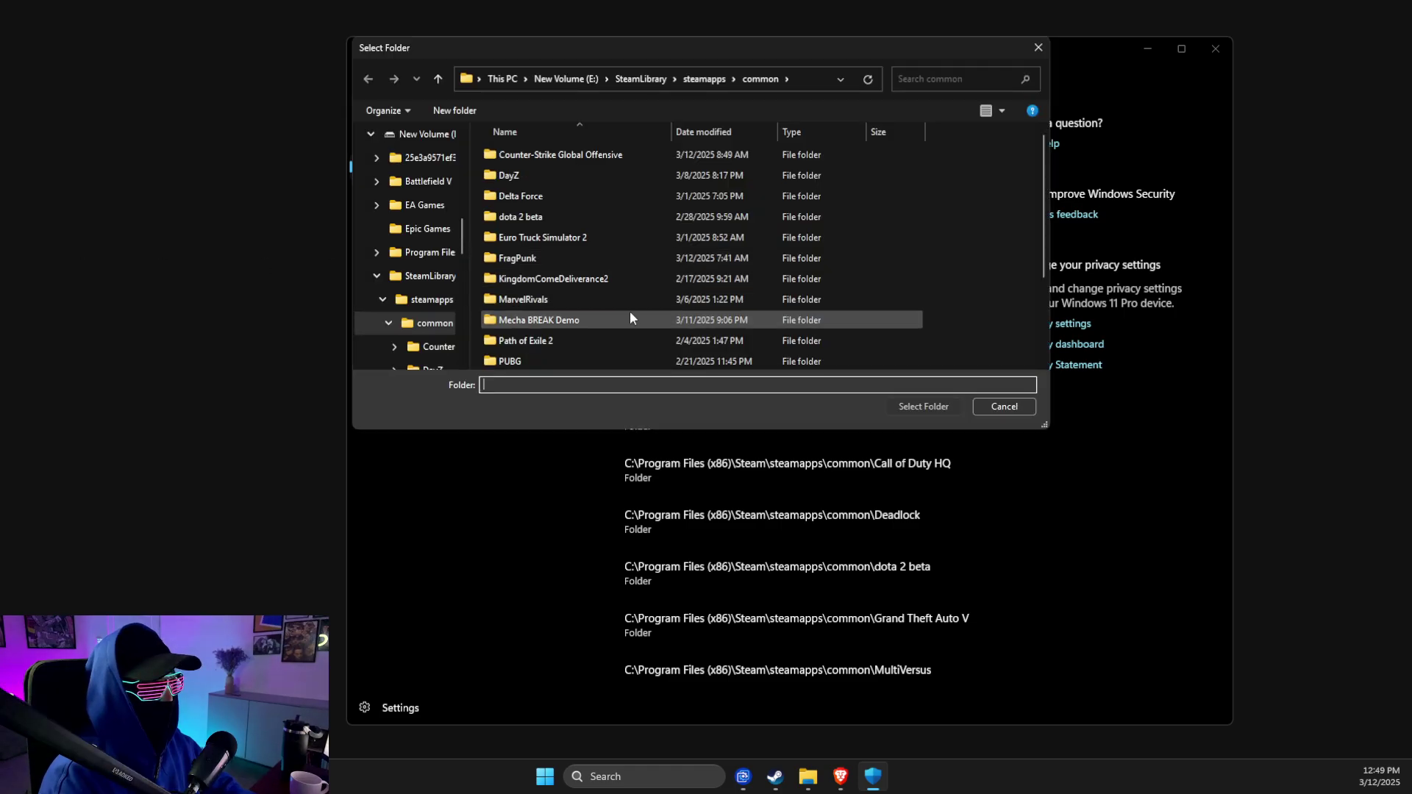
left_click(809, 83)
type("E:\\SteamLibrary\\steamapps\\common\\Counter-Strike Global Offensive\\game\\bin\\win64")
key("Return")
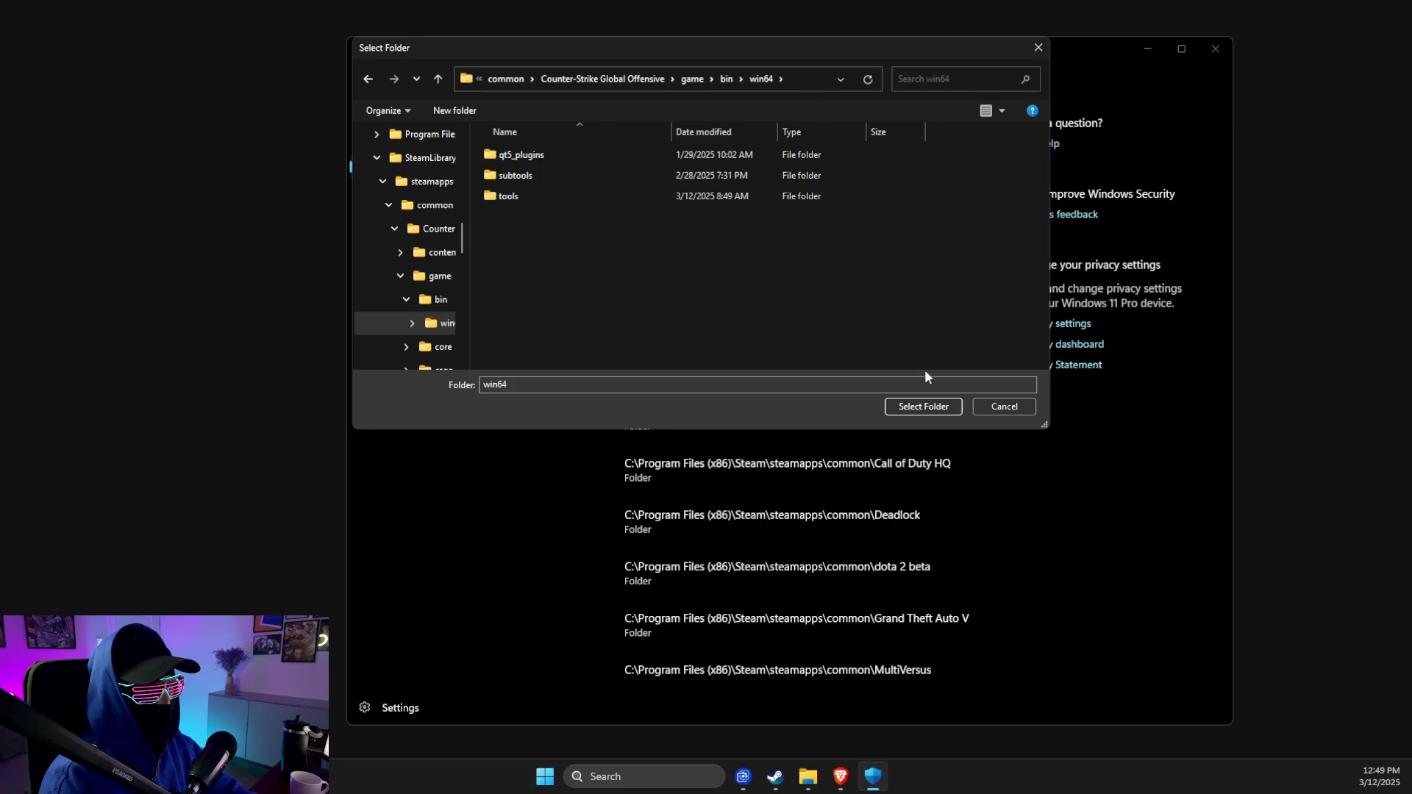
left_click(918, 408)
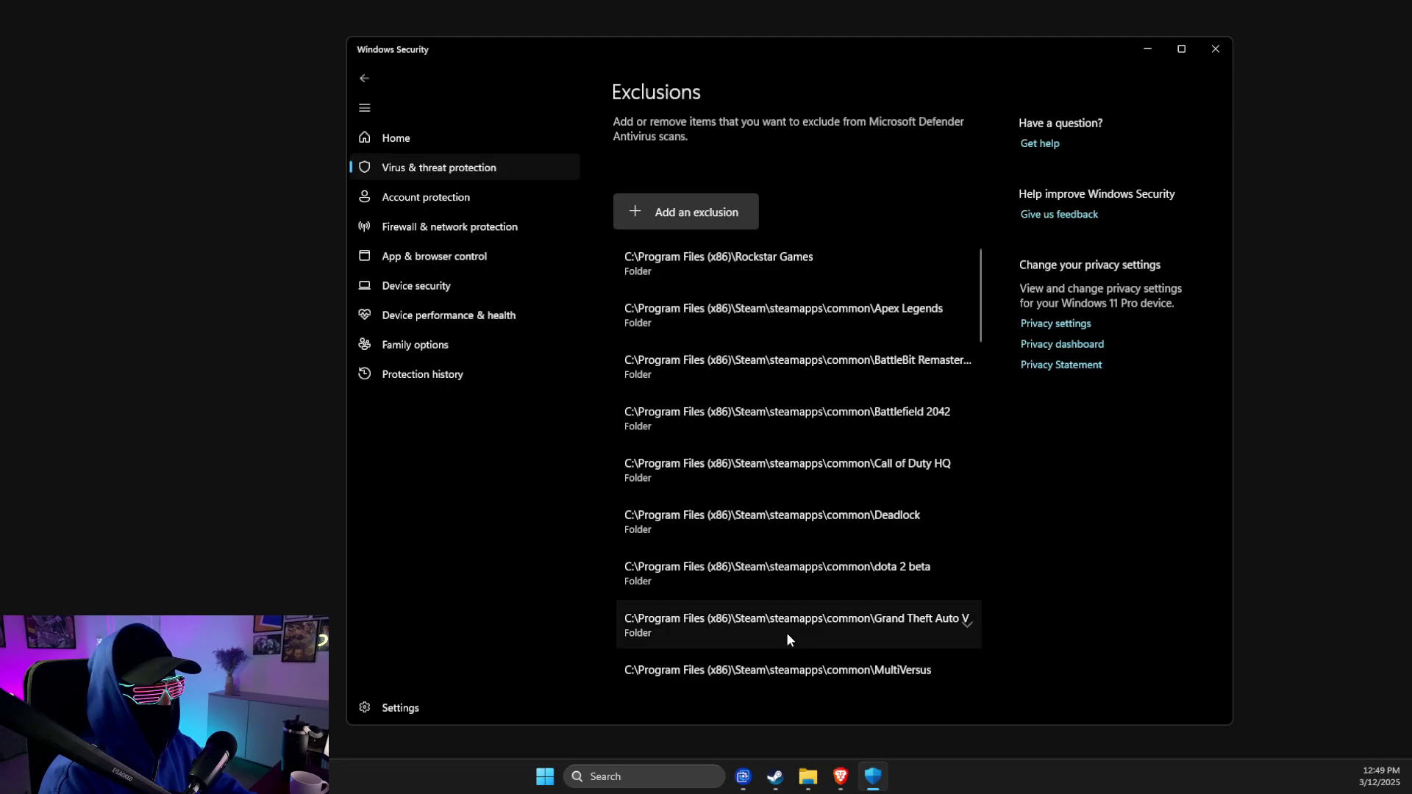
left_click(1212, 45)
left_click(691, 780)
type("c")
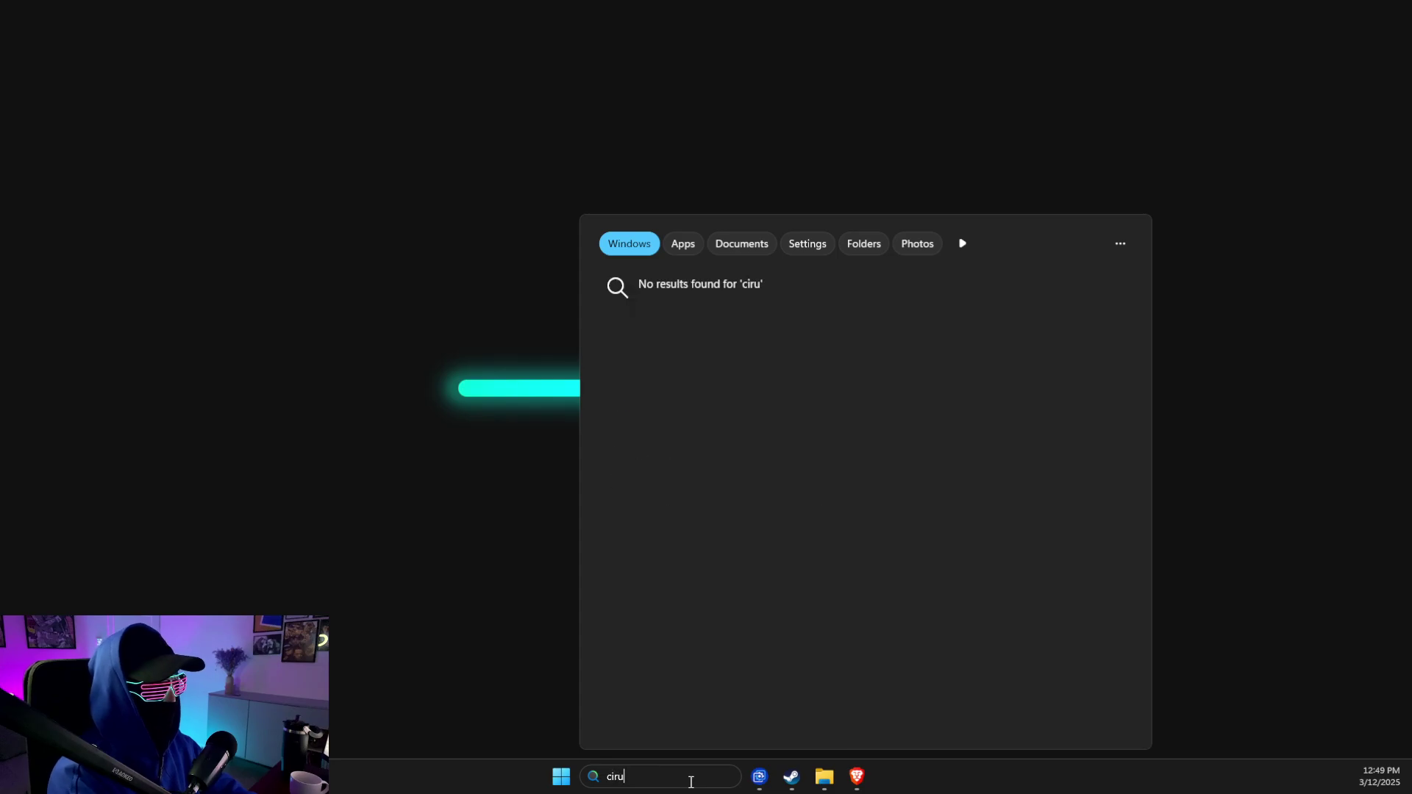
Step: Unlock Windows Defender Firewall's allowed apps list and start browsing for another app
key("BackSpace")
type("windows defender firewall")
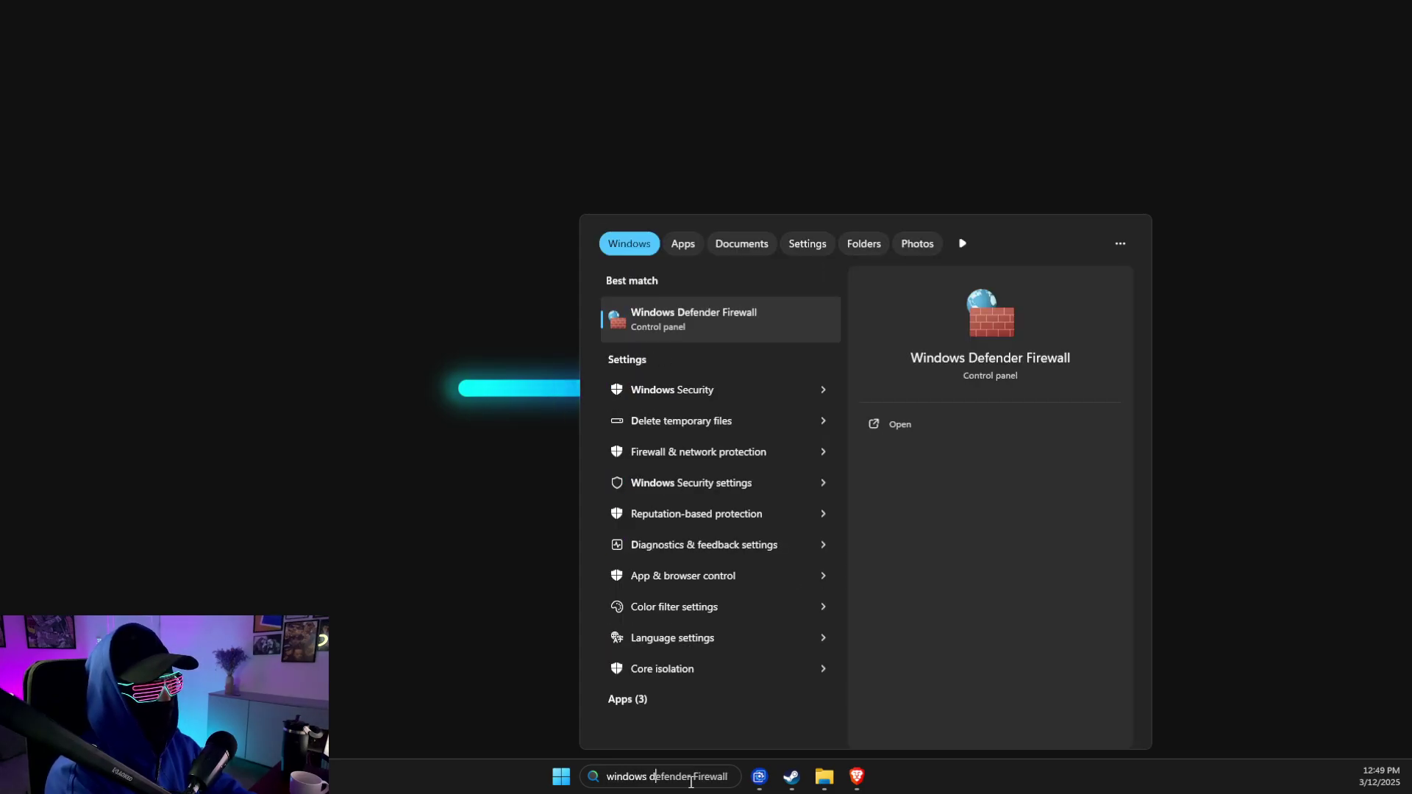
left_click(717, 329)
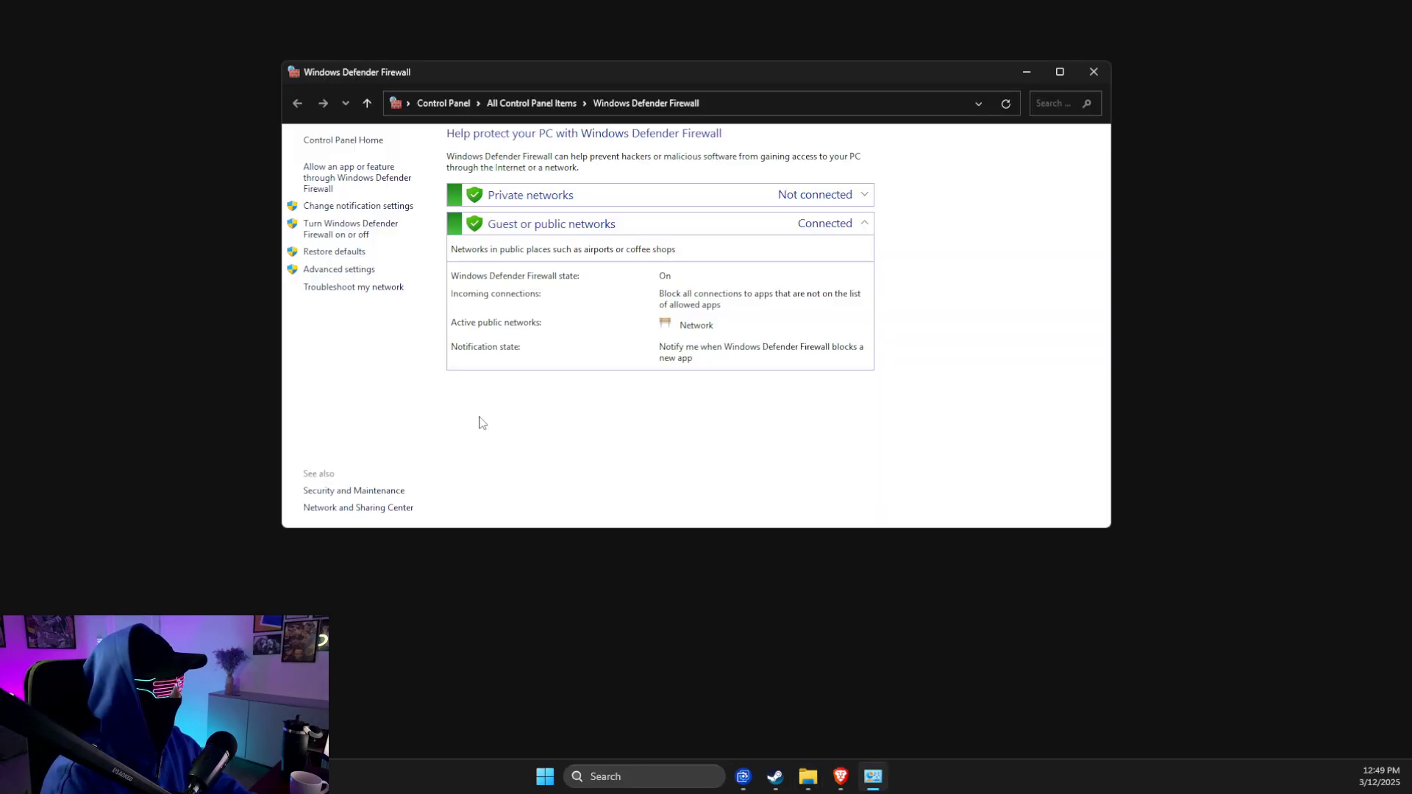
left_click(361, 178)
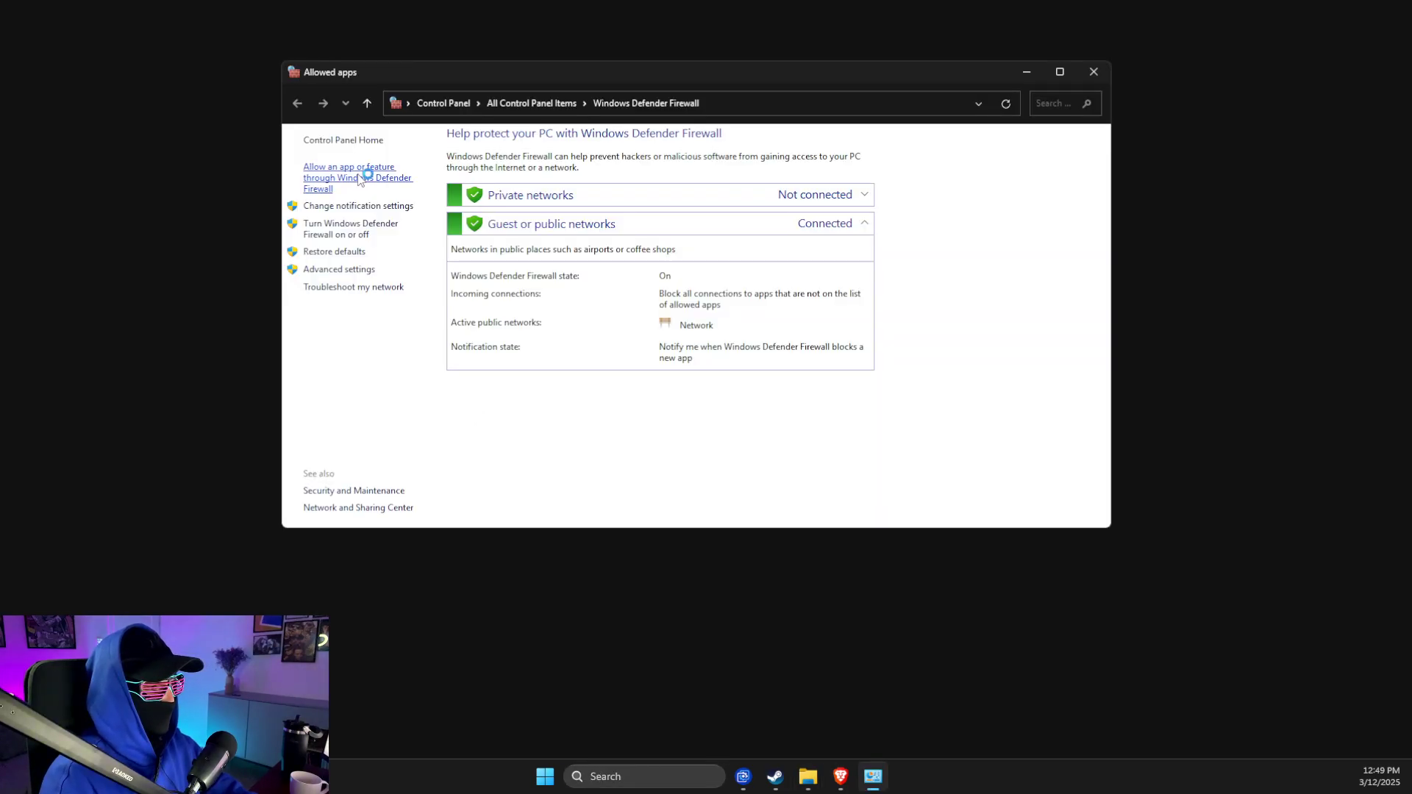
left_click(869, 182)
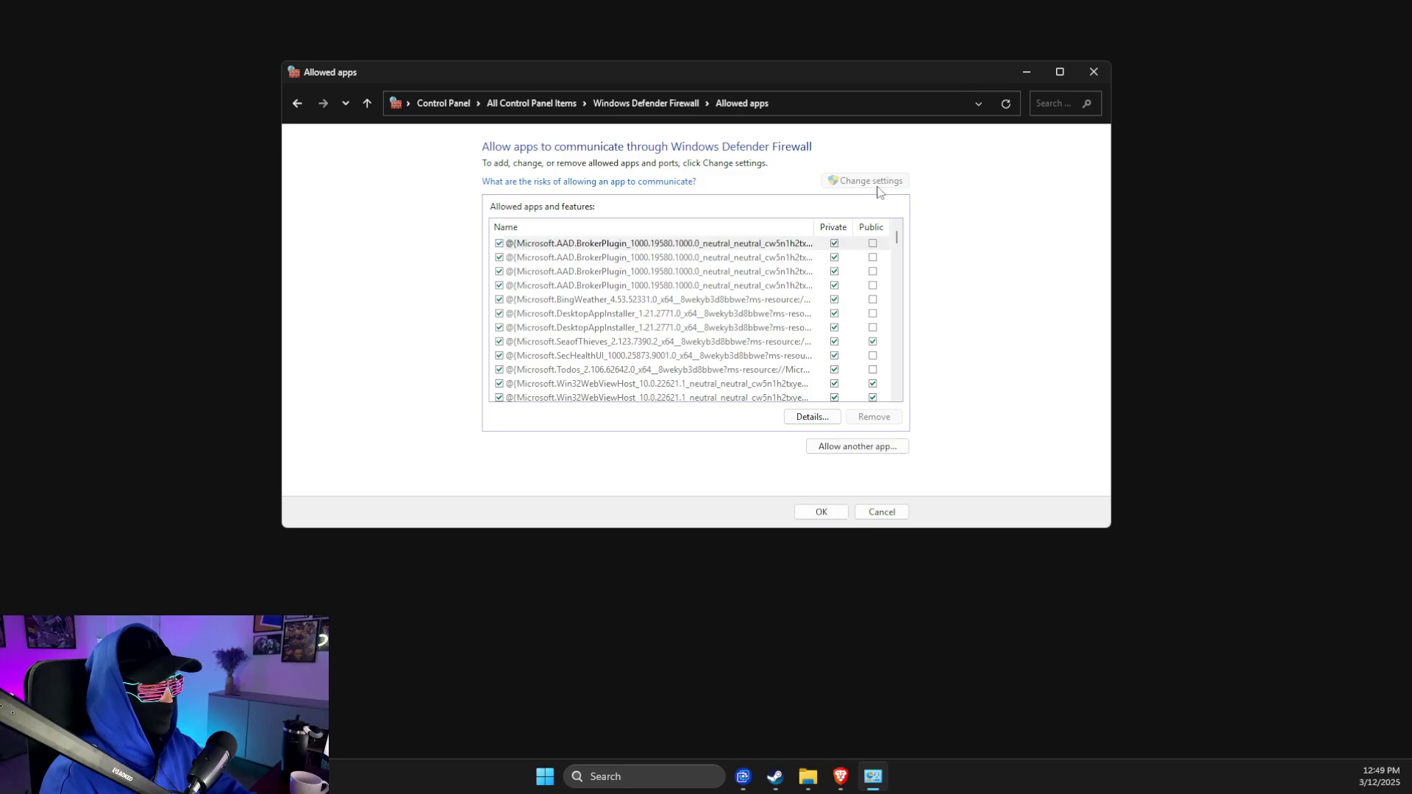
left_click(857, 446)
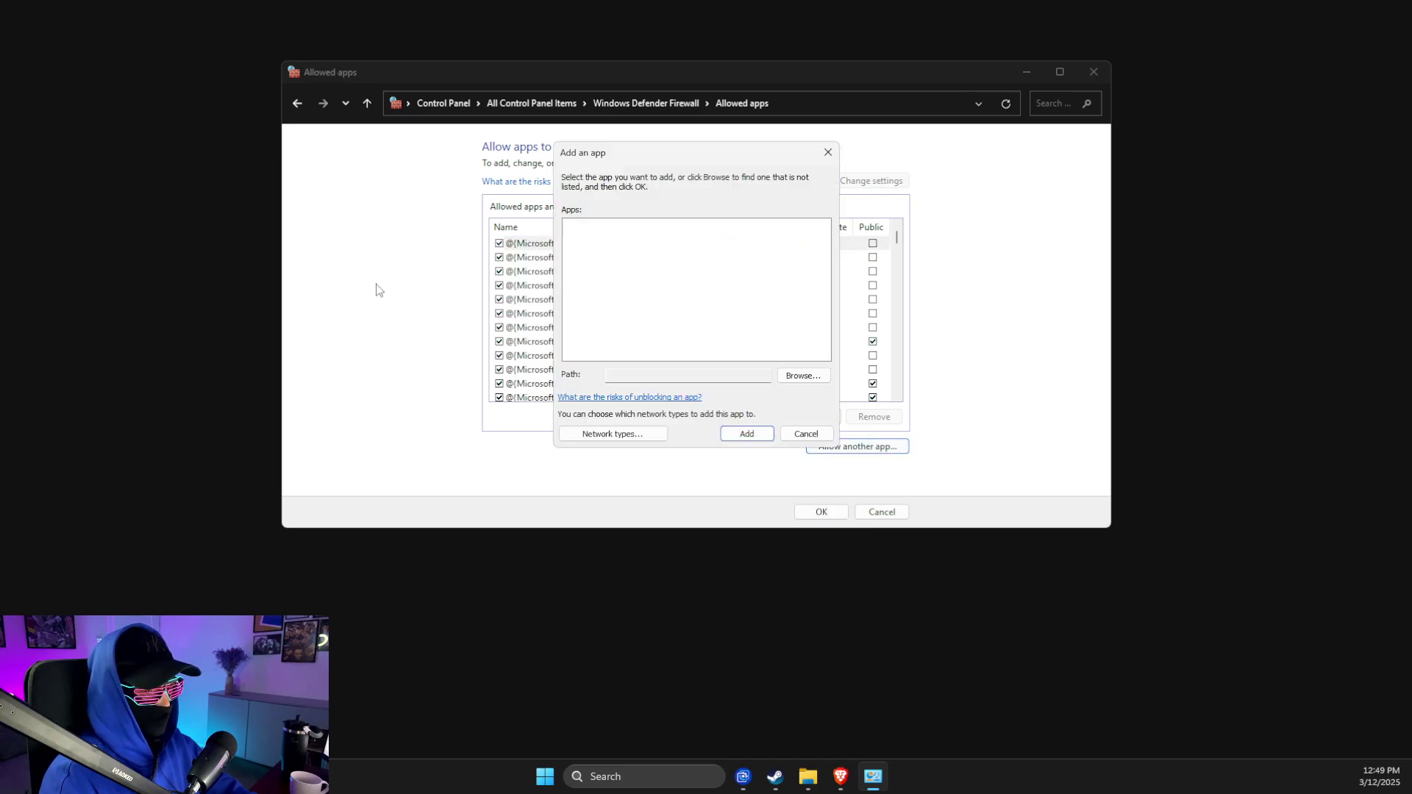
left_click(803, 375)
Step: Pick cs2.exe from game\bin\win64 to allow, confirming it is already a firewall exception
left_click(953, 206)
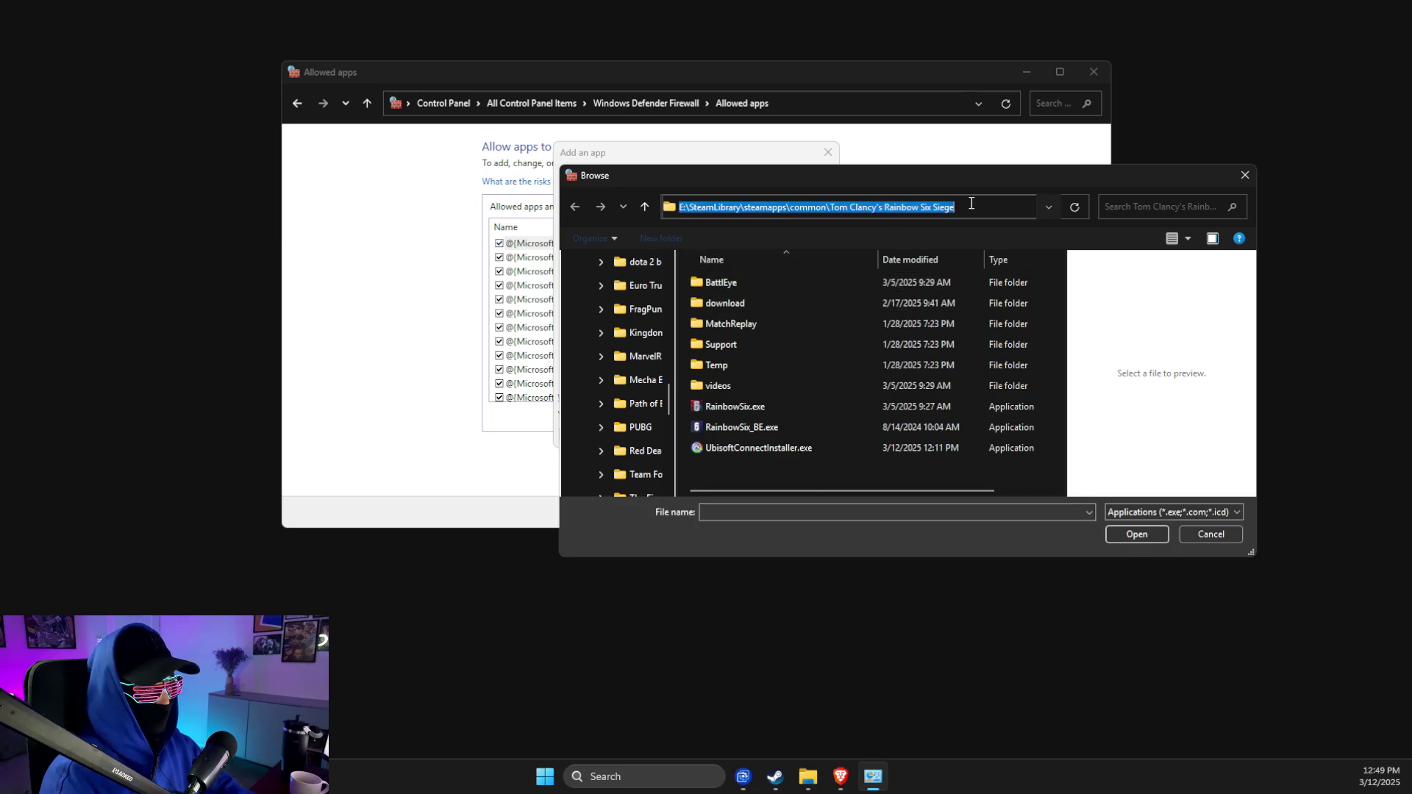
type("E:\\SteamLibrary\\steamapps\\common\\Counter-Strike Global Offensive\\game\\bin\\win64")
key("Return")
left_click(759, 364)
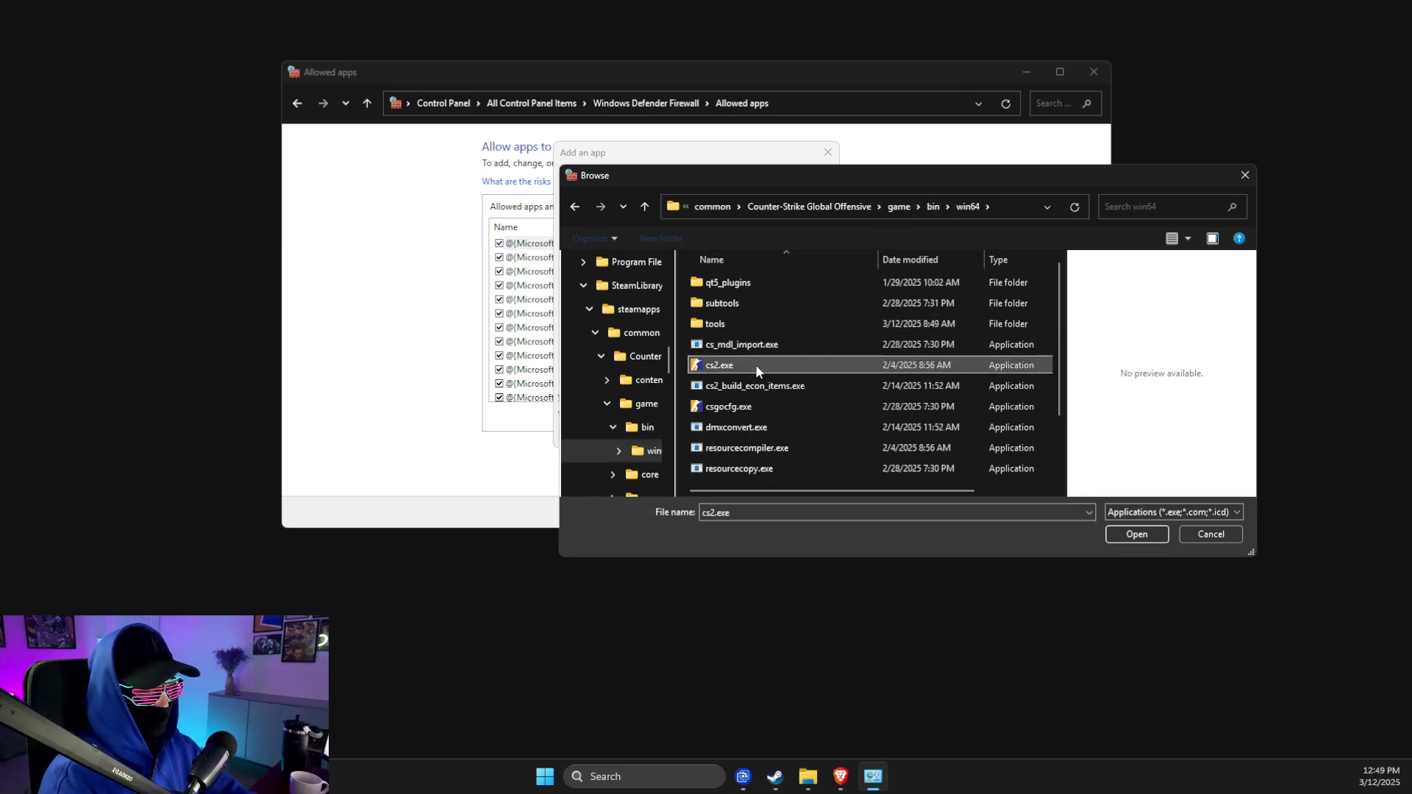
left_click(1153, 535)
left_click(758, 433)
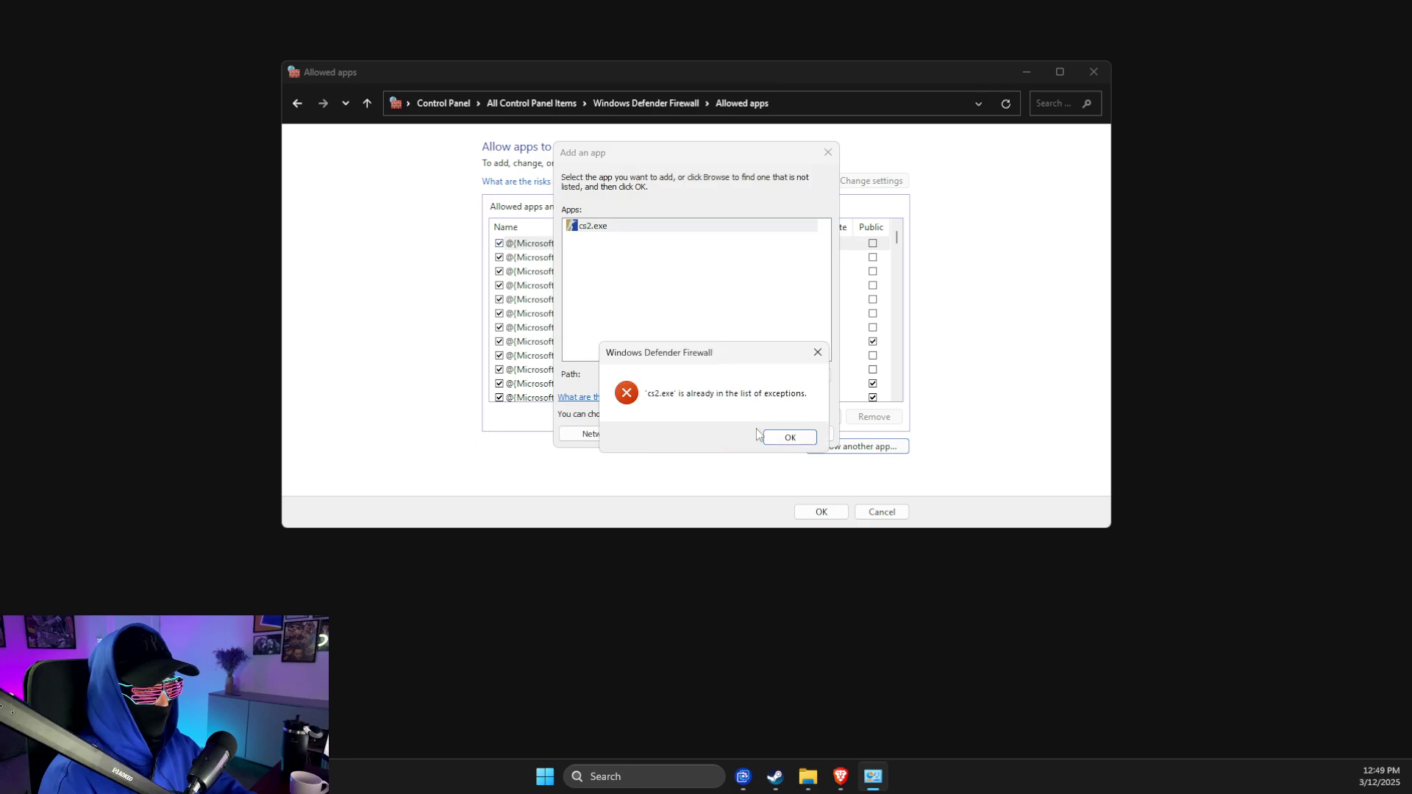
left_click(804, 440)
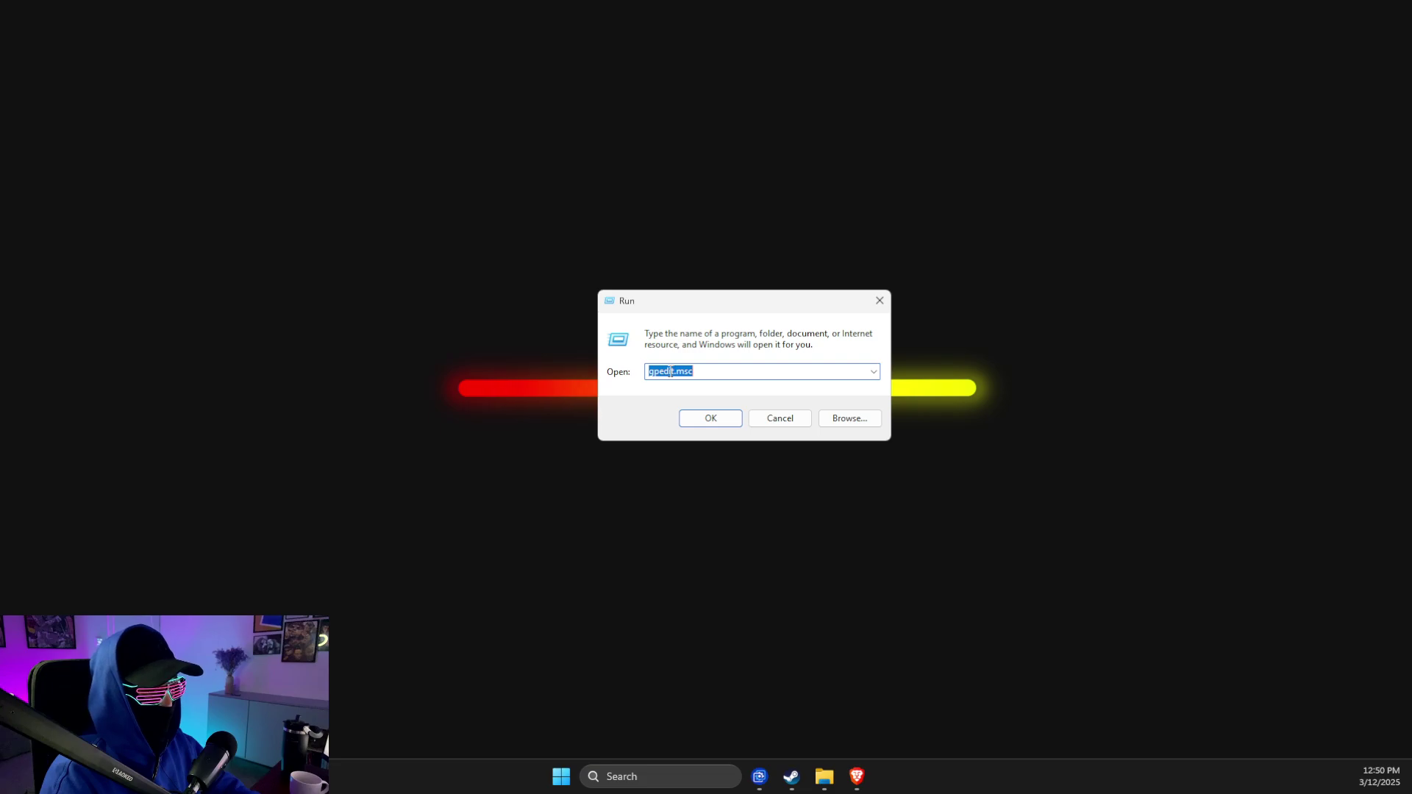
Step: Open Advanced QoS settings for Policy-based QoS in Local Group Policy Editor
left_click(711, 419)
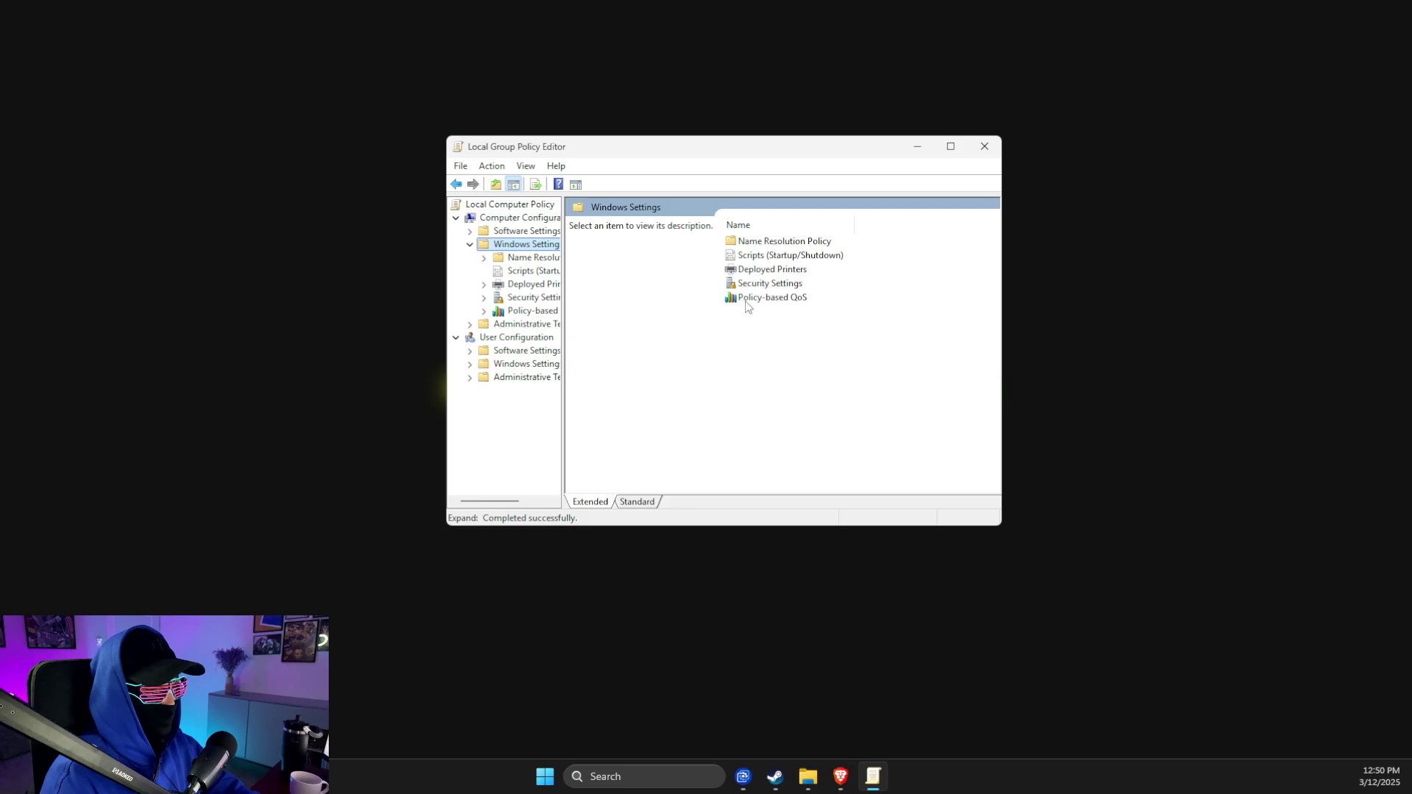
left_click(745, 301)
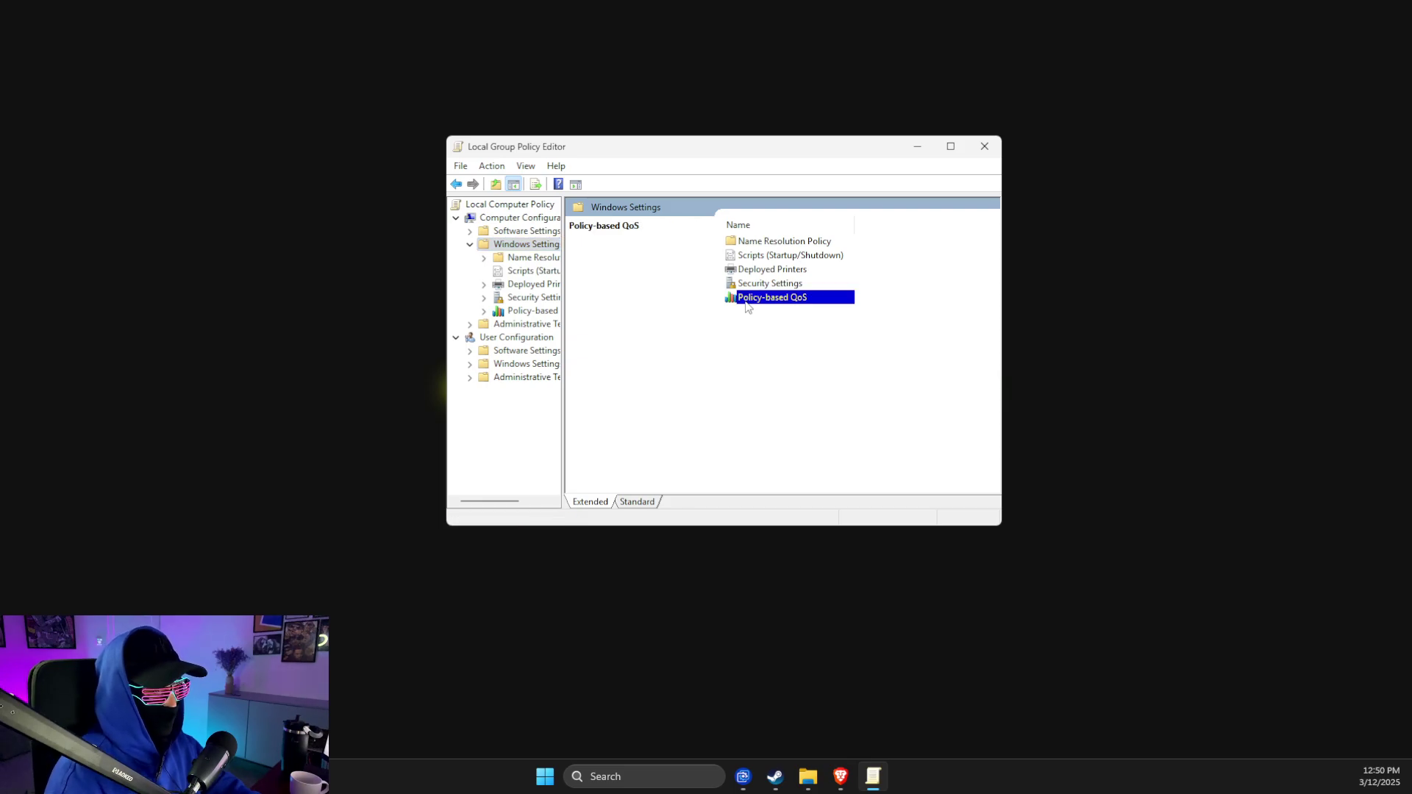
right_click(747, 301)
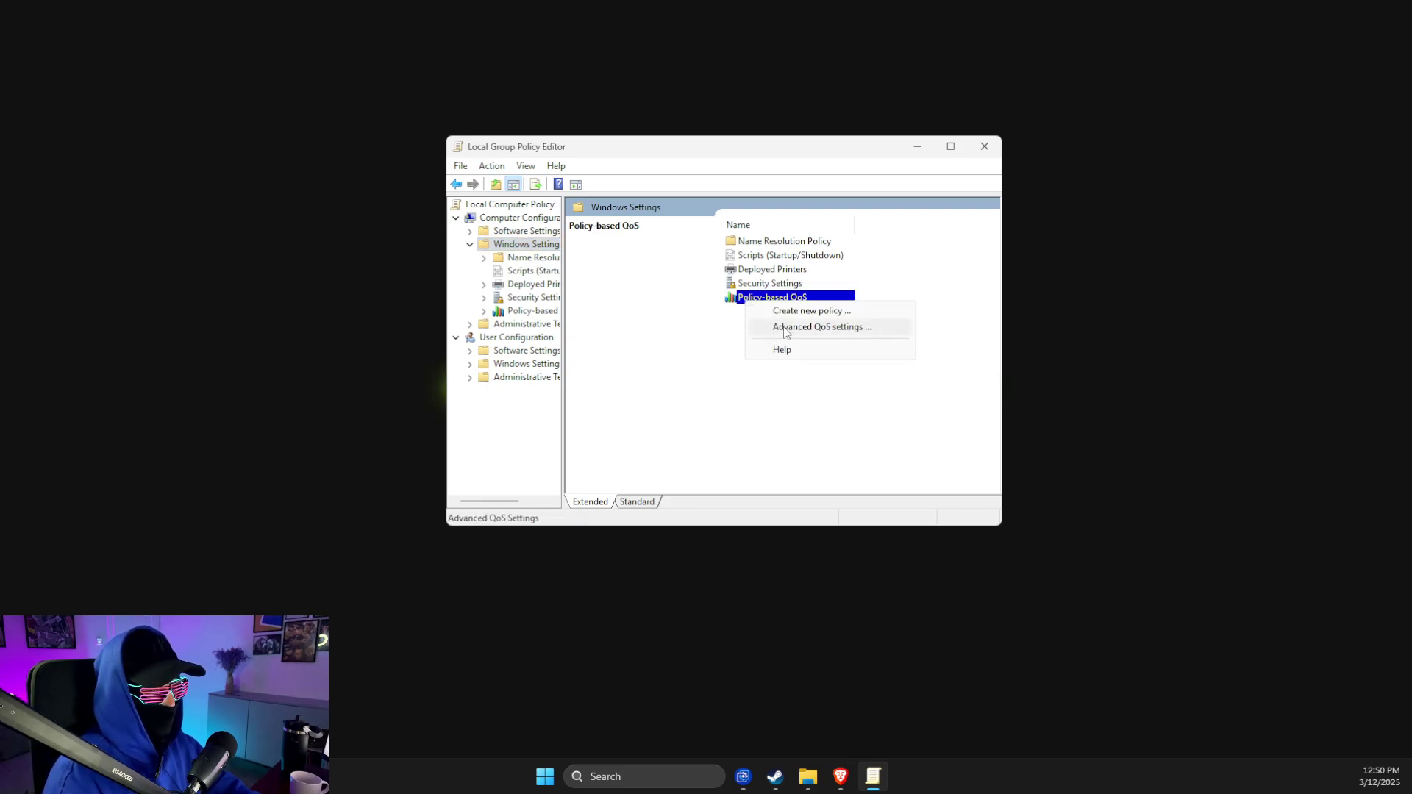
left_click(785, 329)
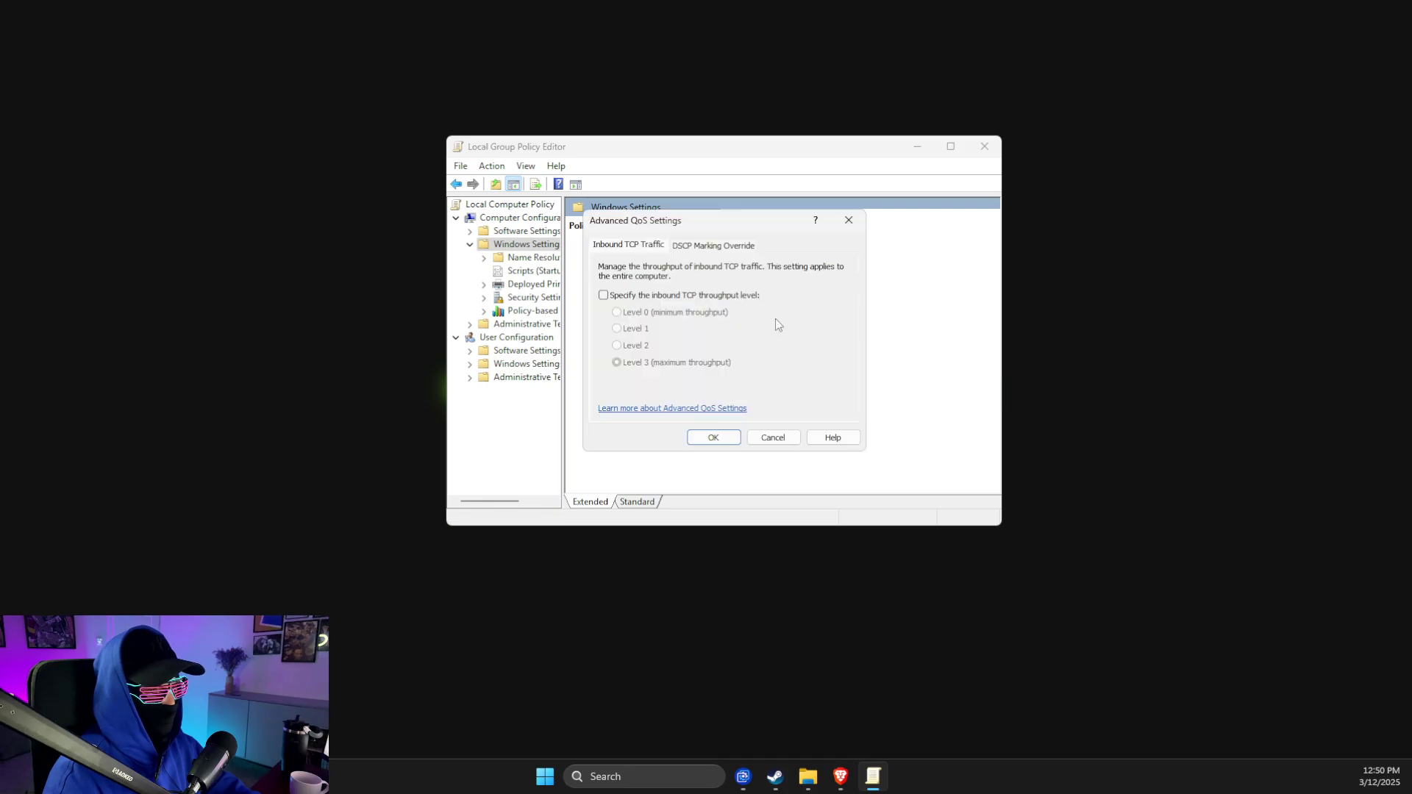
Step: Set DSCP Marking Override so Windows ignores applications' own DSCP requests
left_click(693, 252)
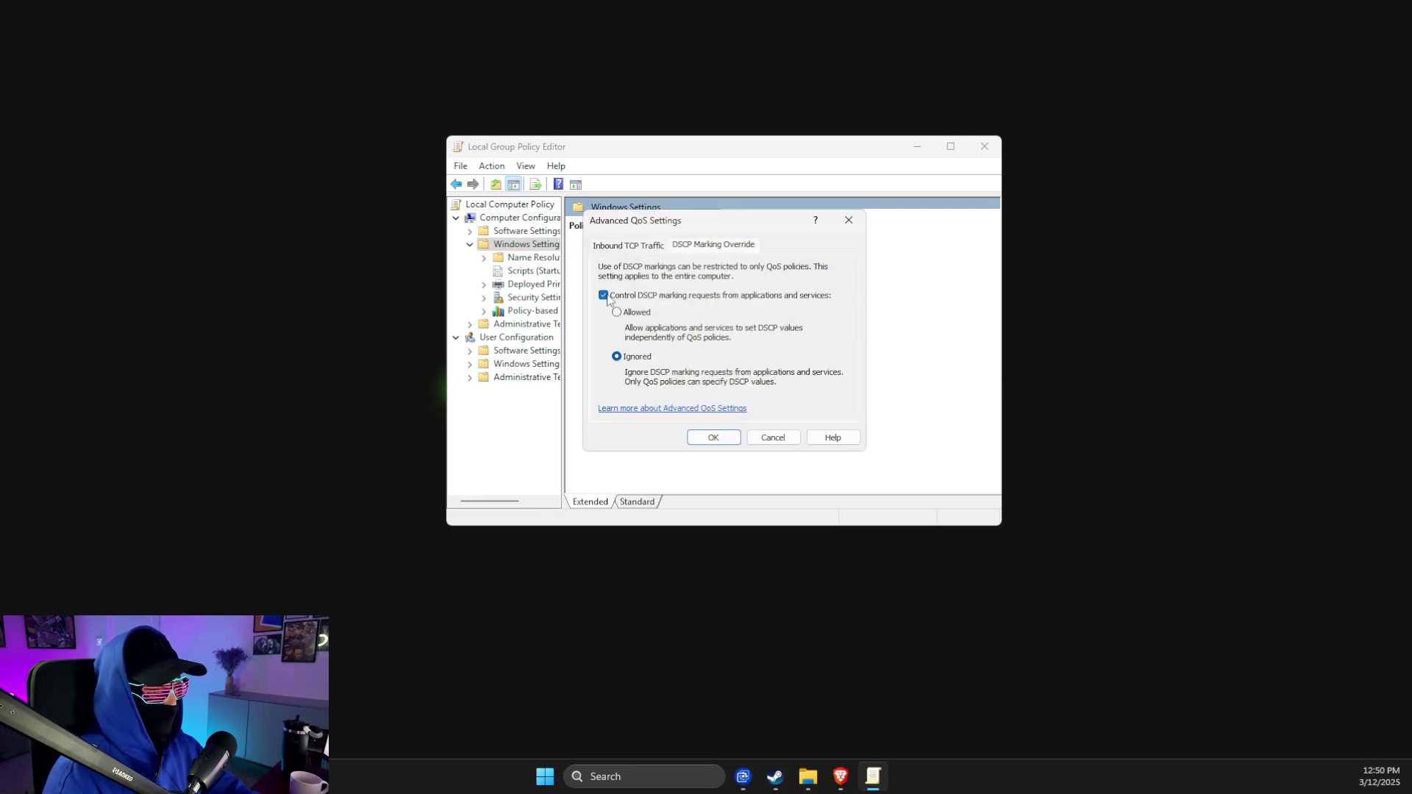
left_click(617, 357)
left_click(713, 438)
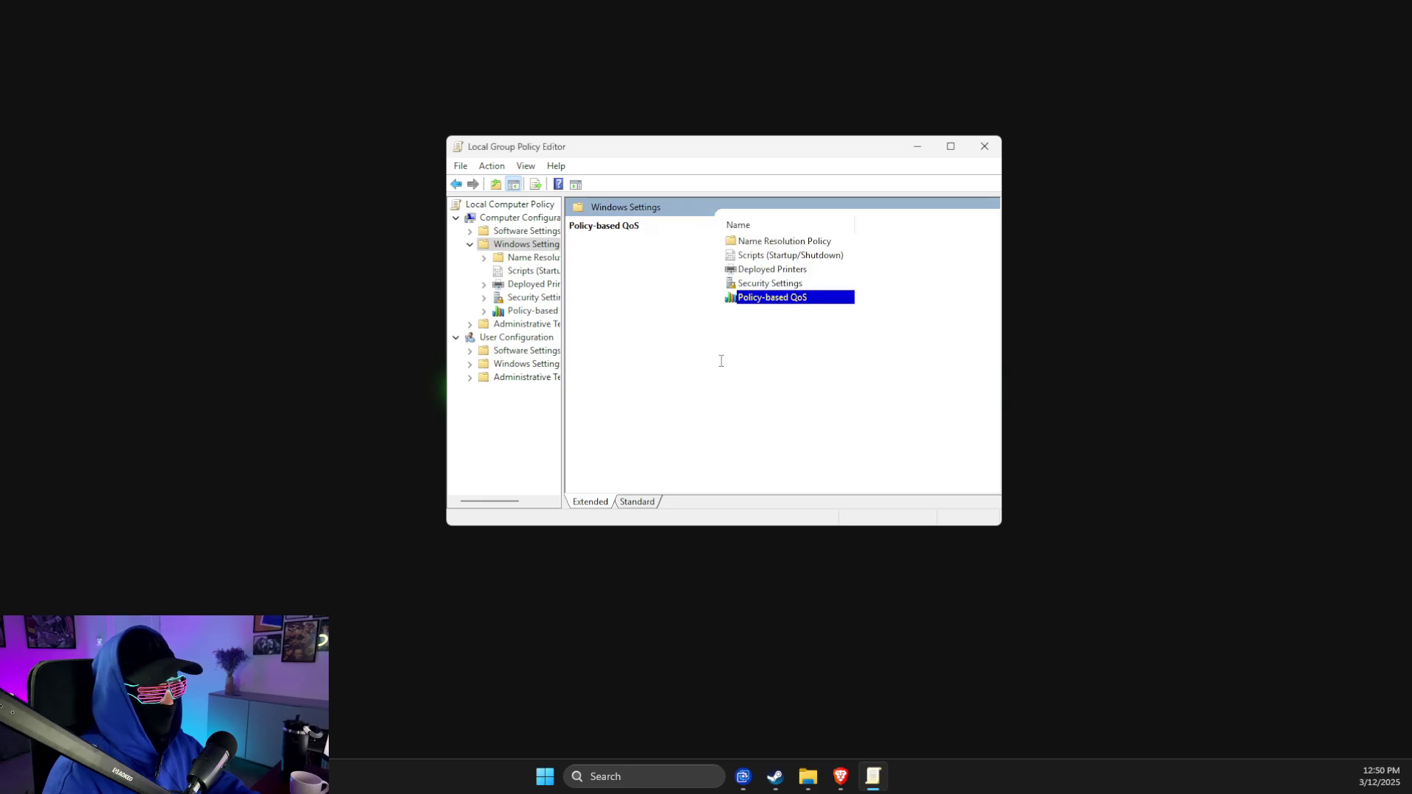
right_click(751, 306)
Step: Start a new QoS policy named CS2 with DSCP 46 applied to the cs2.exe executable
left_click(777, 314)
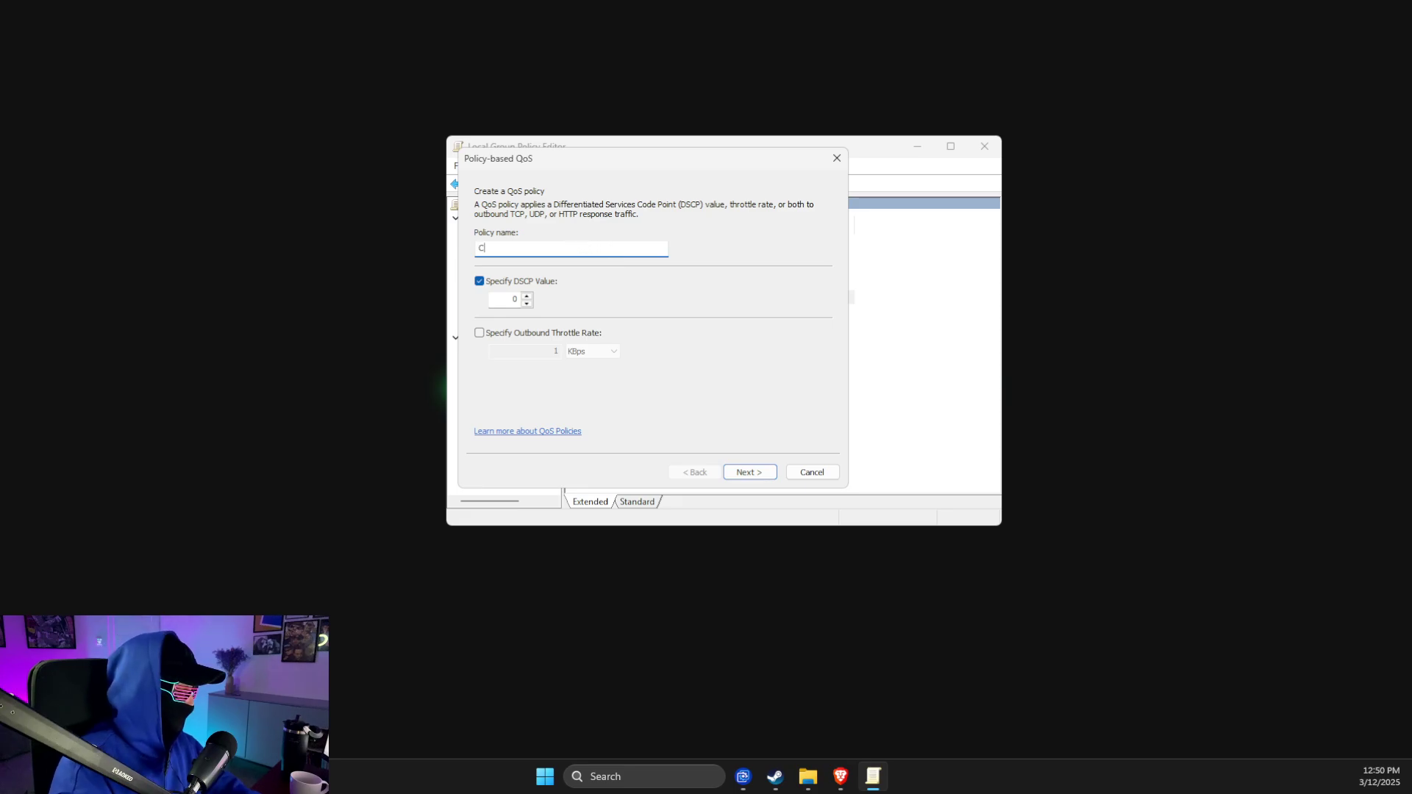
type("CS2")
double_click(514, 298)
type("46")
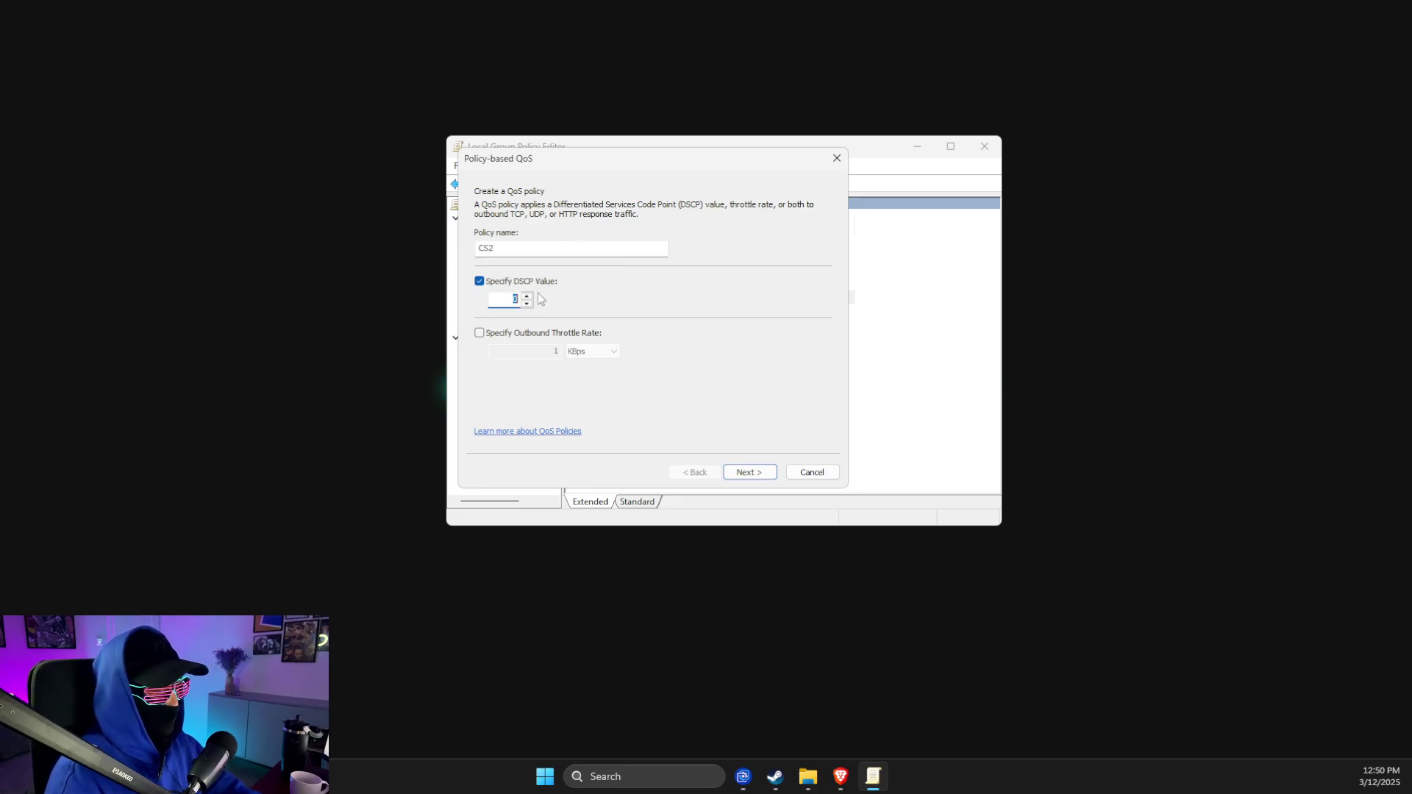
left_click(761, 475)
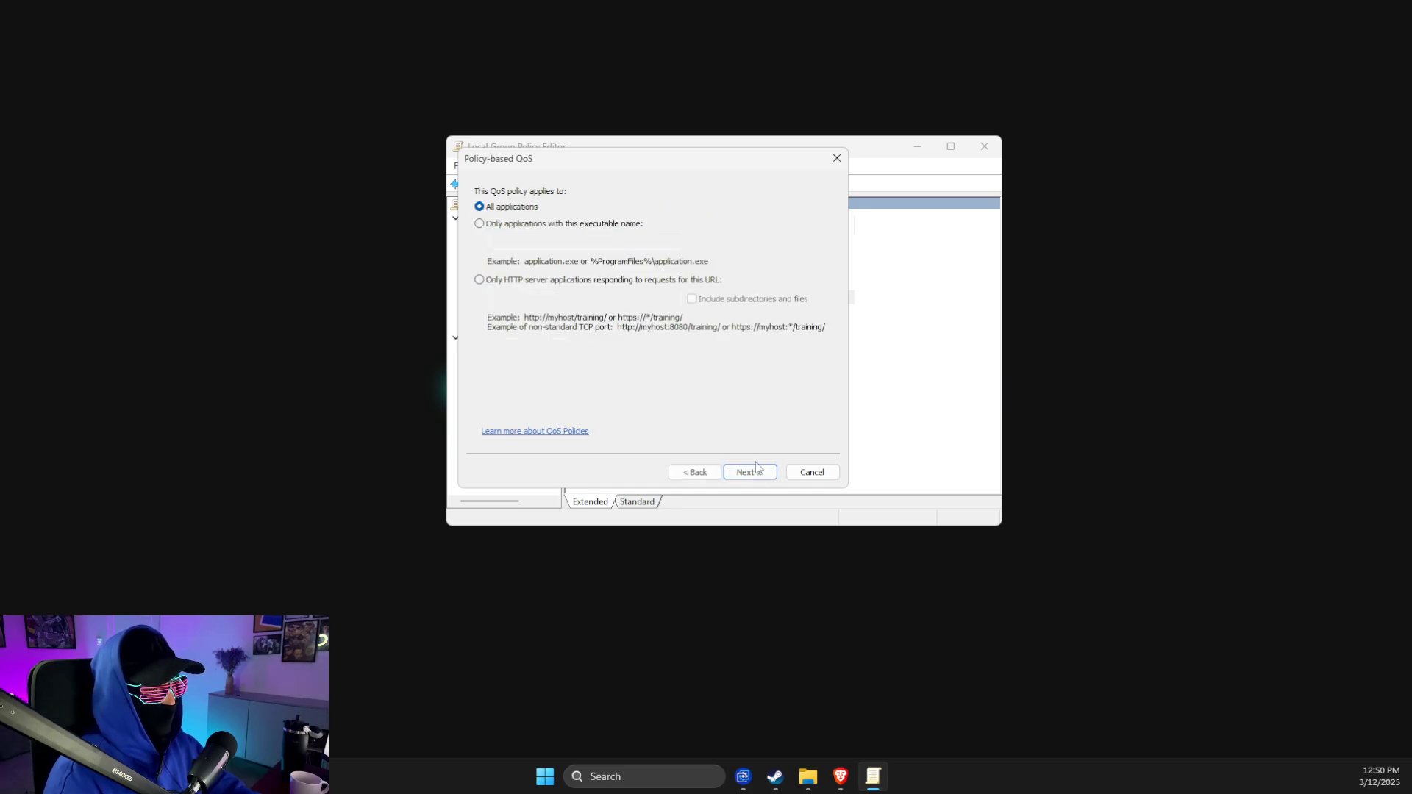
left_click(481, 224)
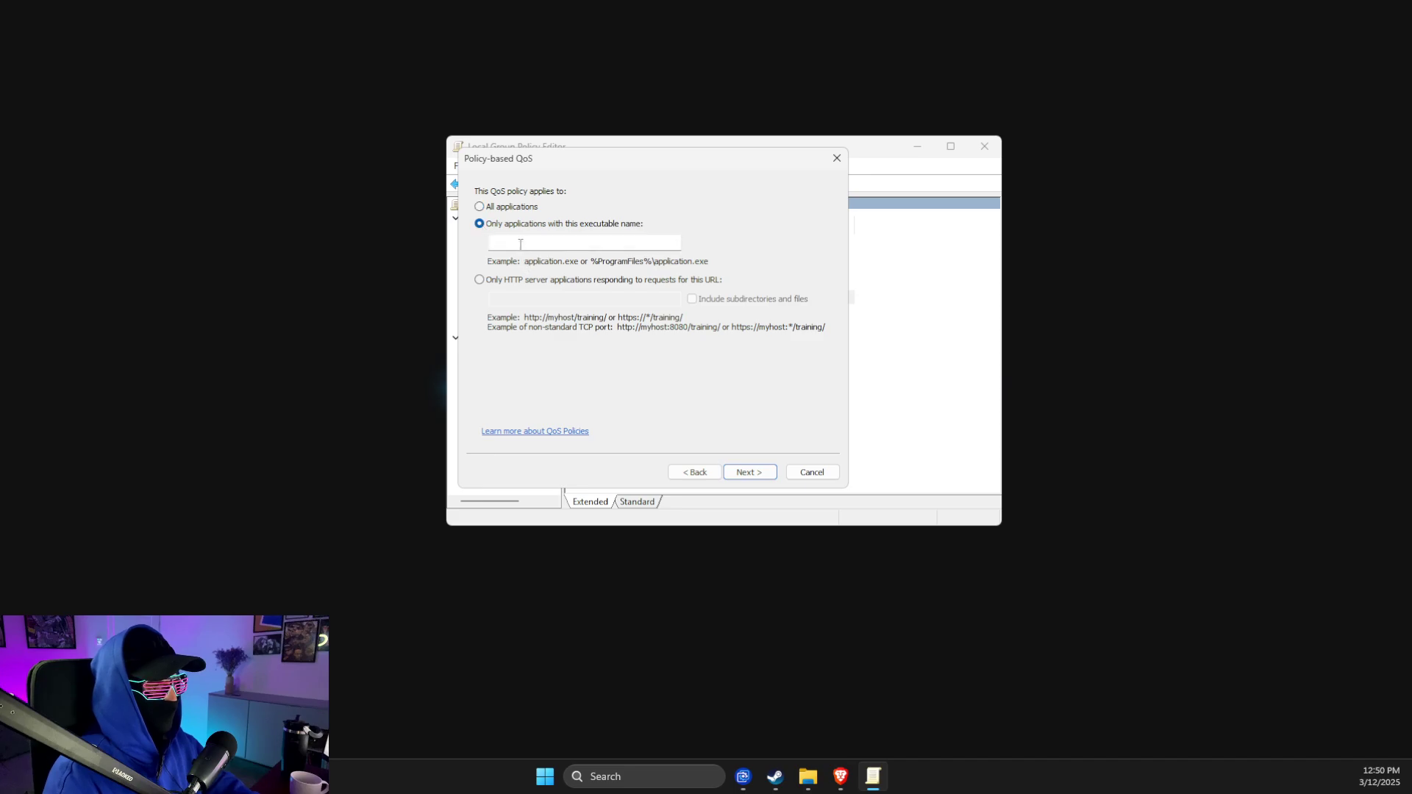
left_click(520, 244)
type("cs2.exe")
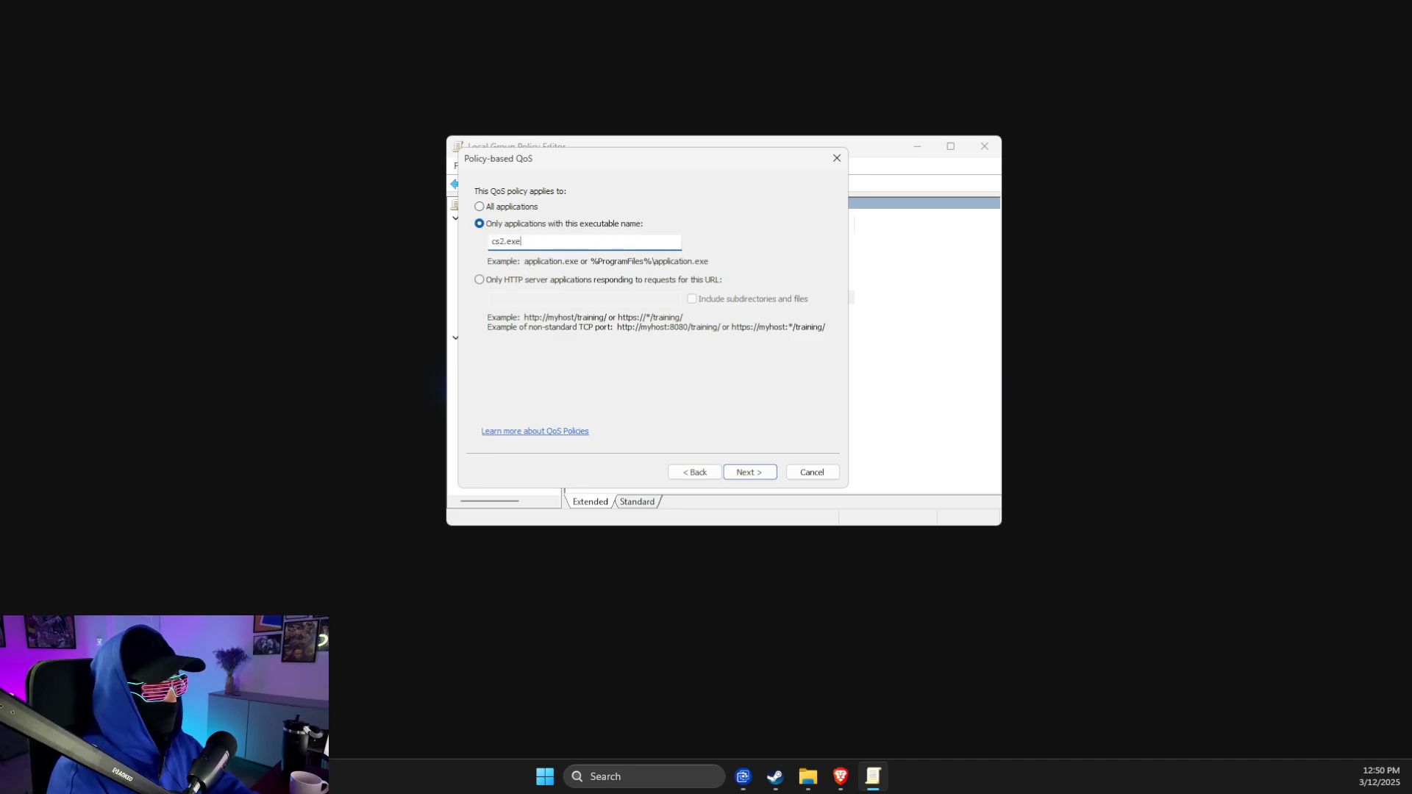
Step: Apply the CS2 policy to TCP and UDP, finish it and close the Group Policy Editor
left_click(745, 470)
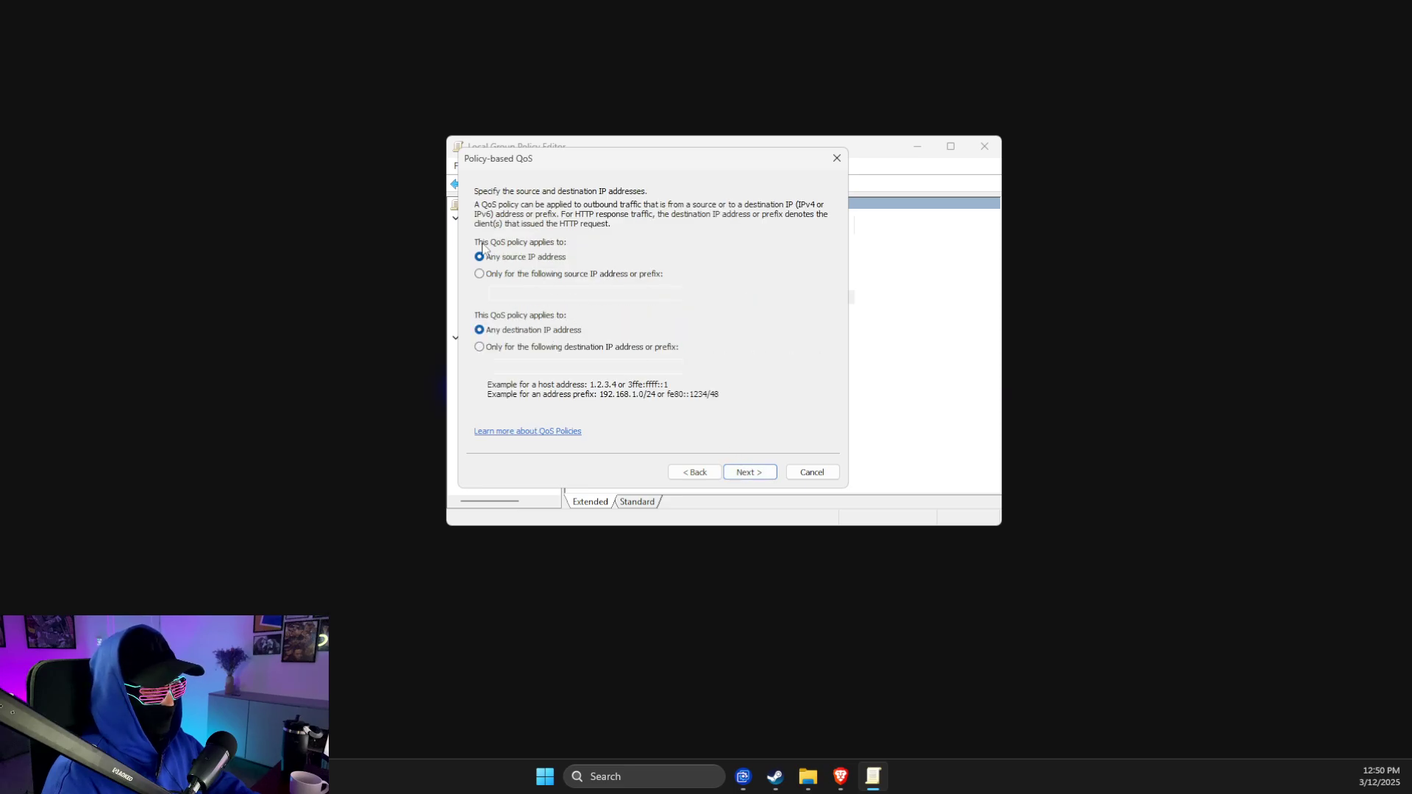
left_click(745, 472)
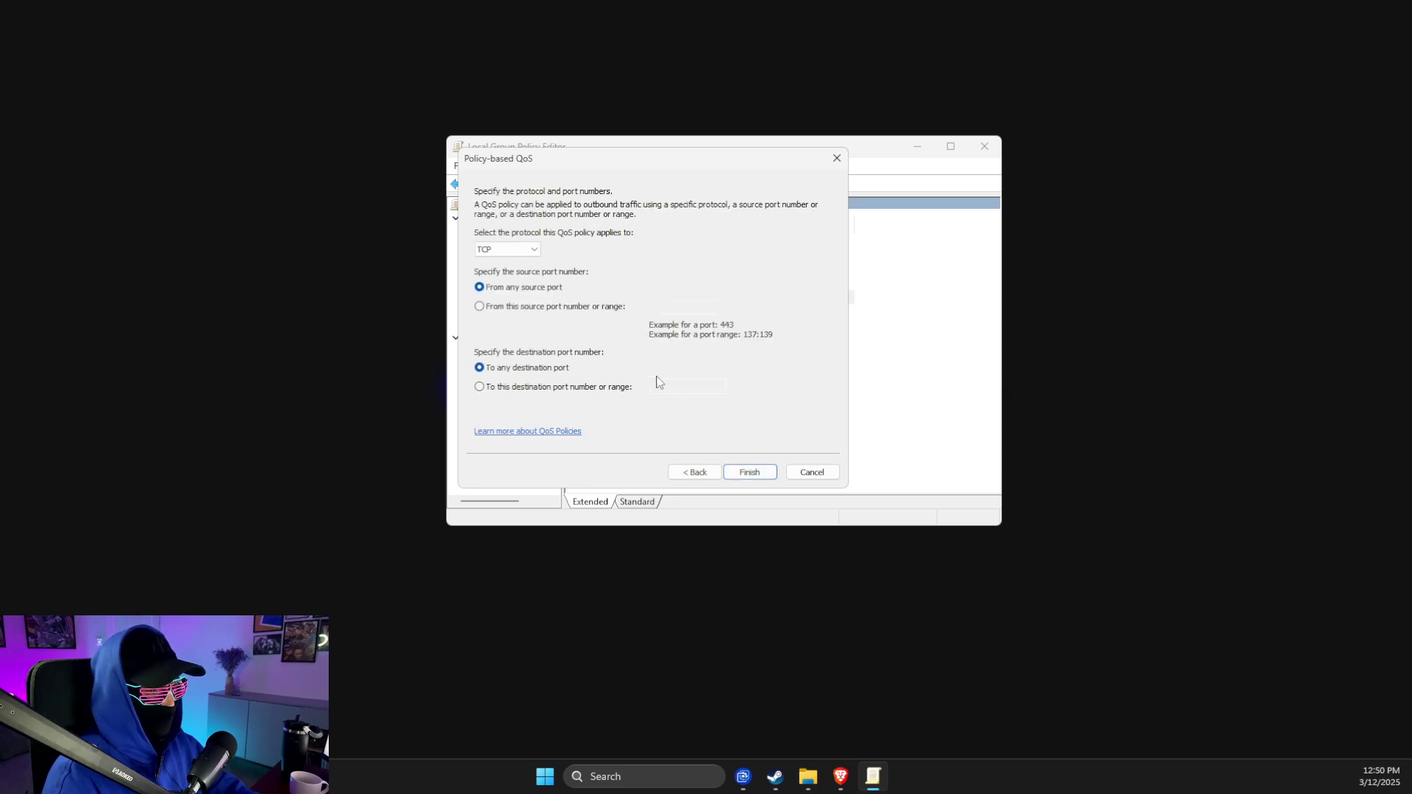
left_click(502, 250)
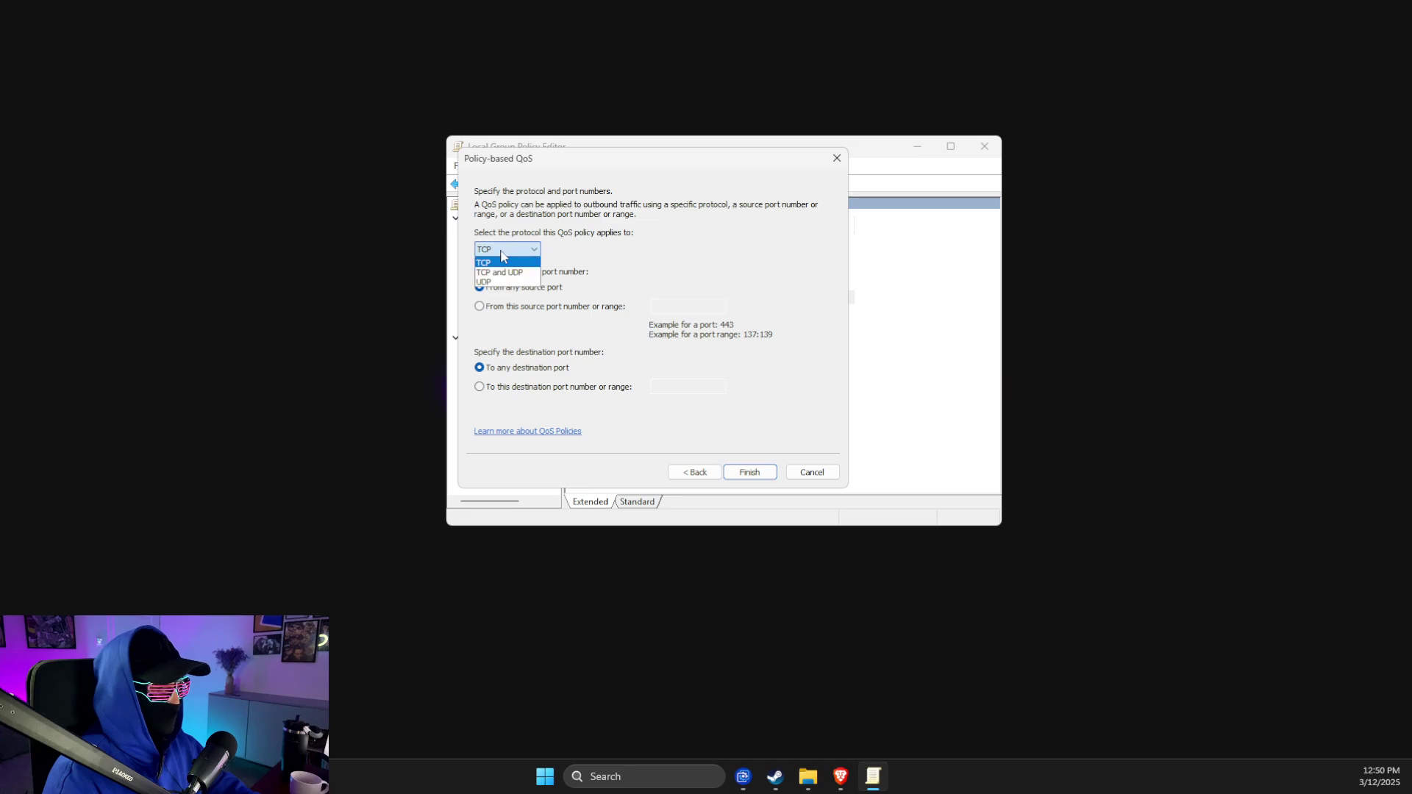
left_click(509, 277)
left_click(750, 472)
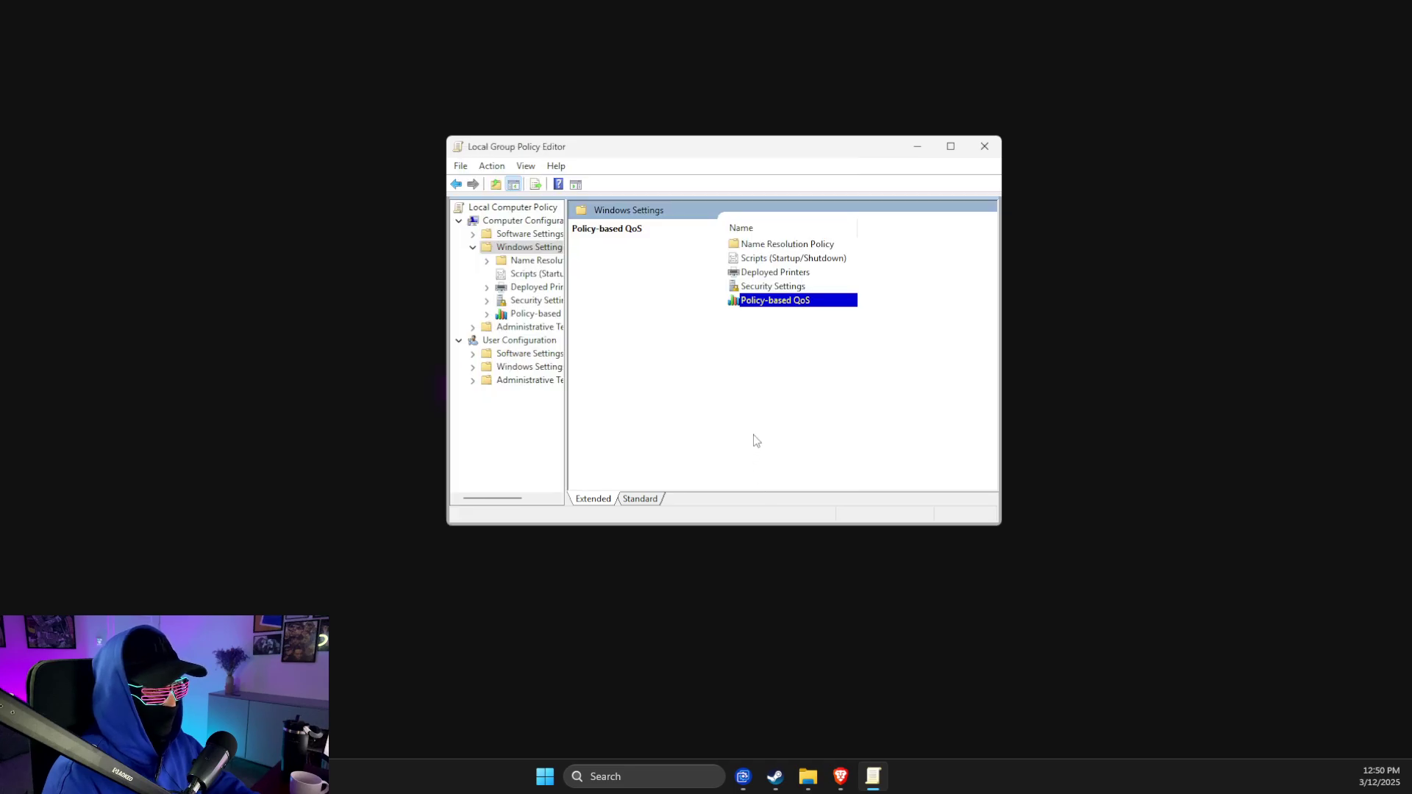
left_click(995, 143)
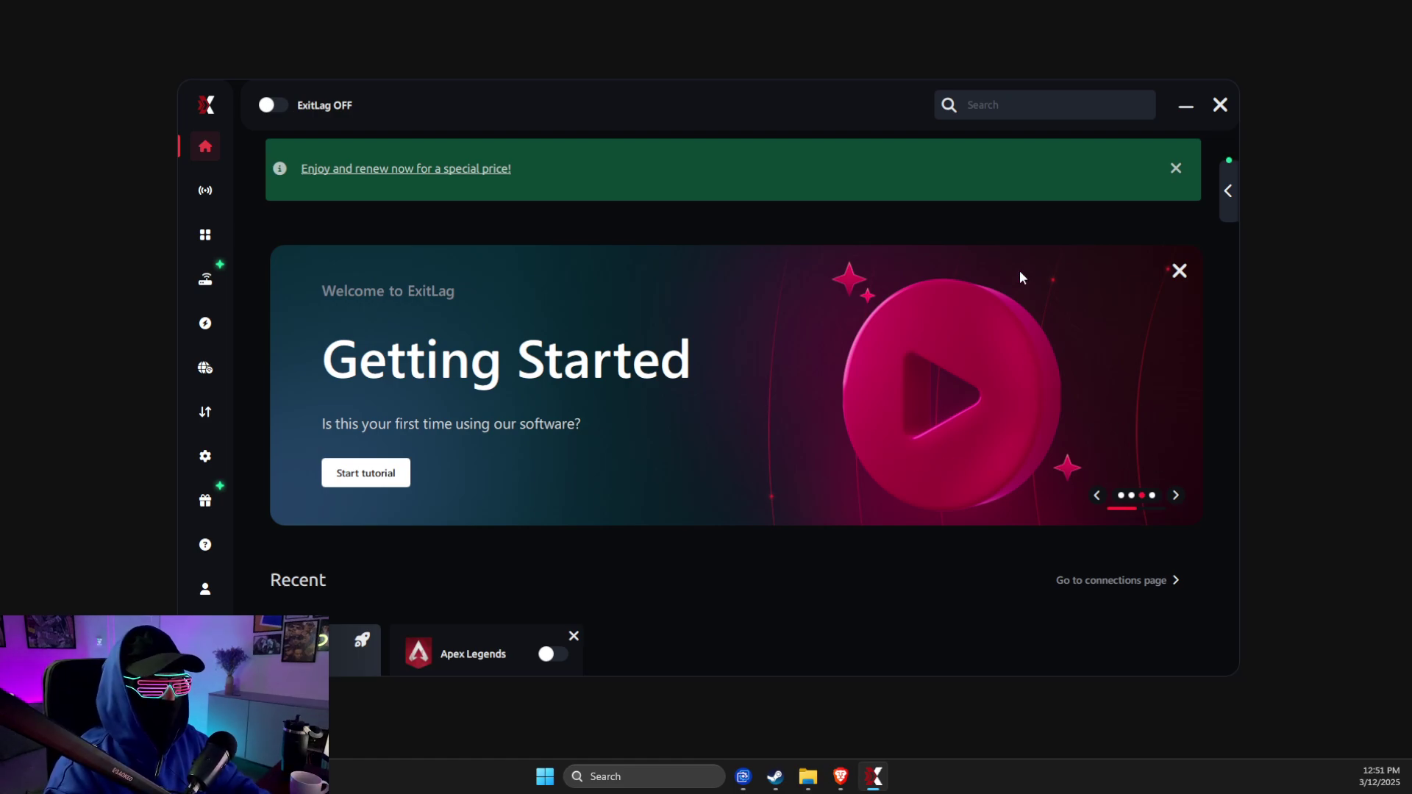
Step: Search ExitLag for cs2 and bring up the Counter-Strike 2 game page
left_click(1029, 105)
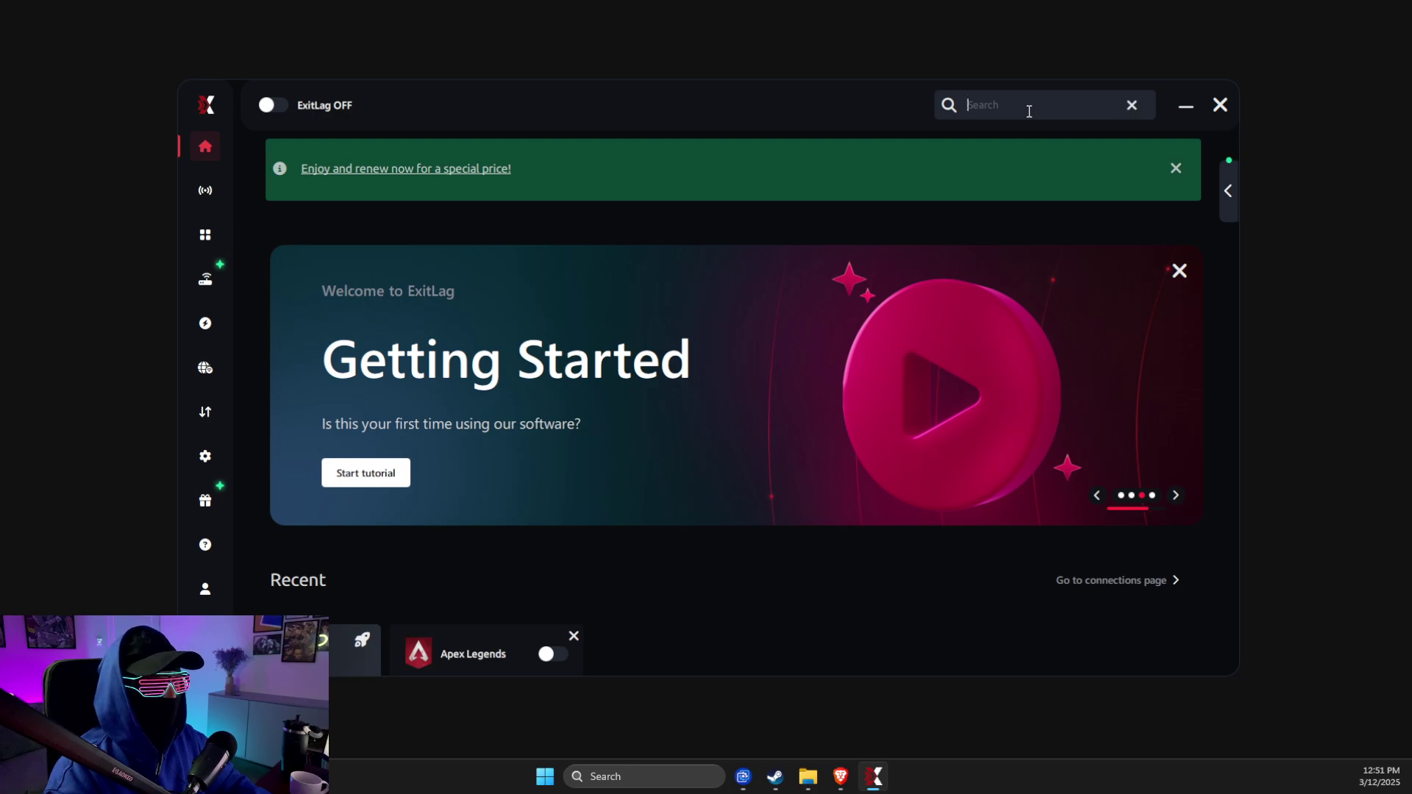
type("cs2")
left_click(1016, 145)
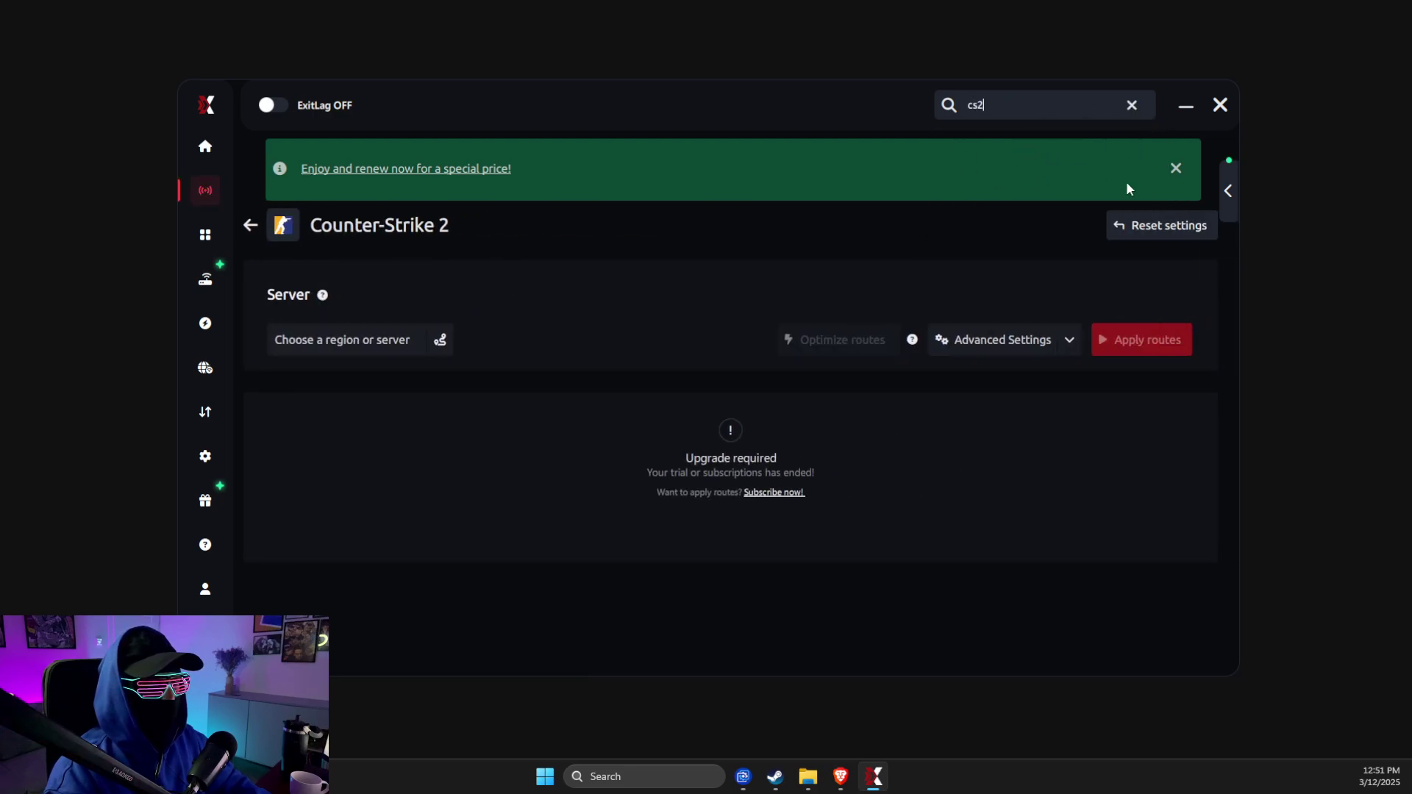